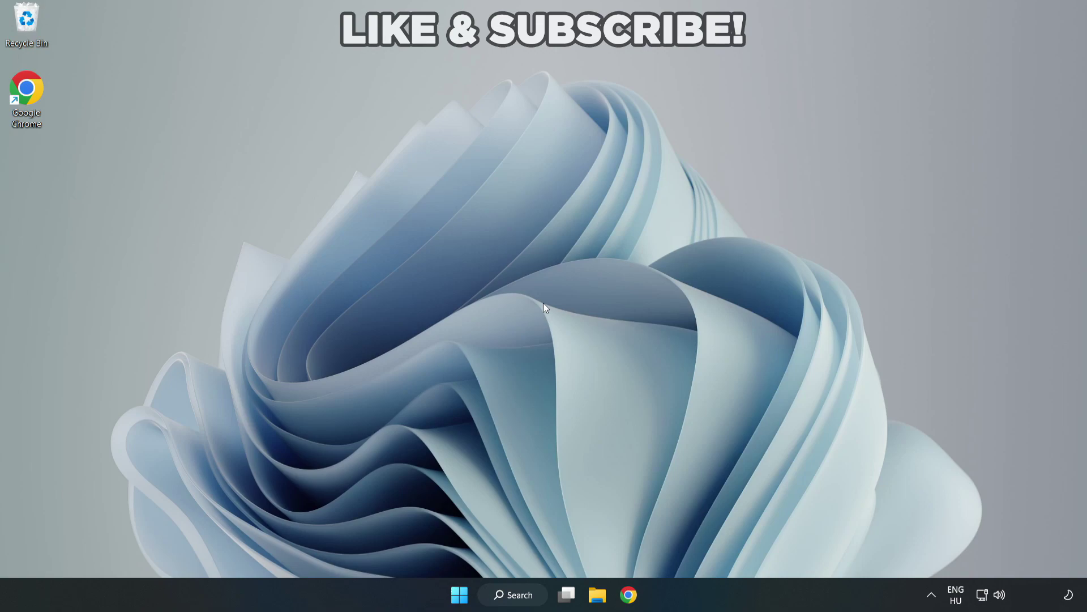
Step: Search Windows for 'device manager'
left_click(530, 600)
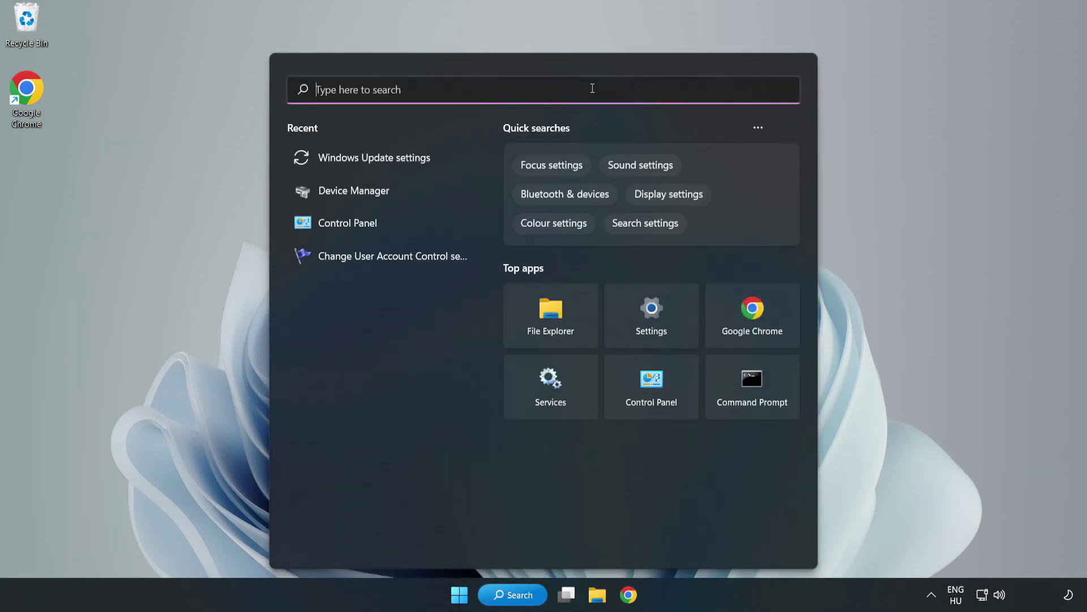
type("devic")
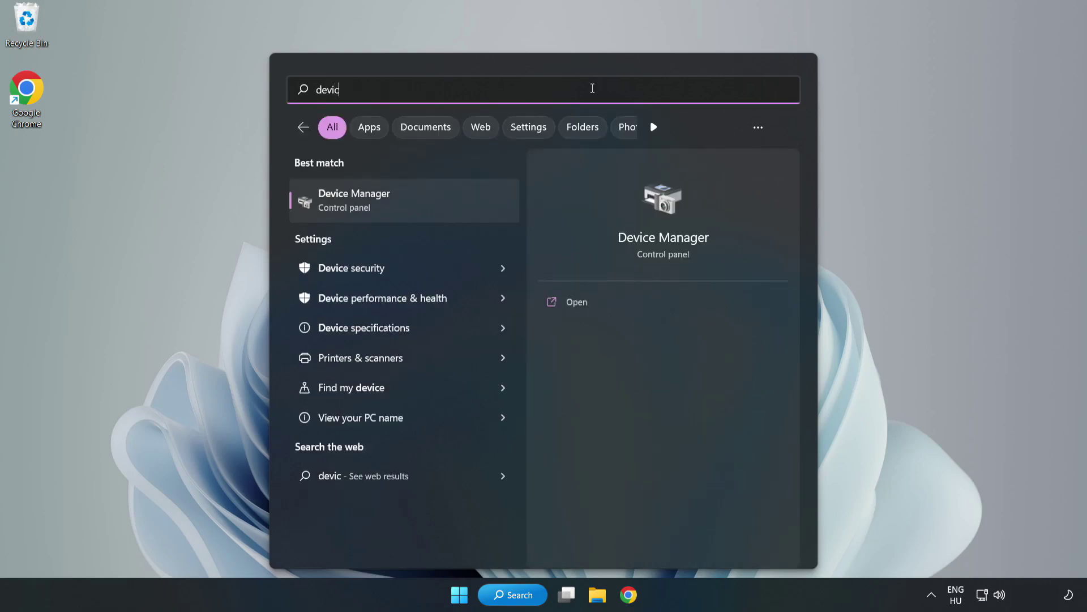
type("e manager")
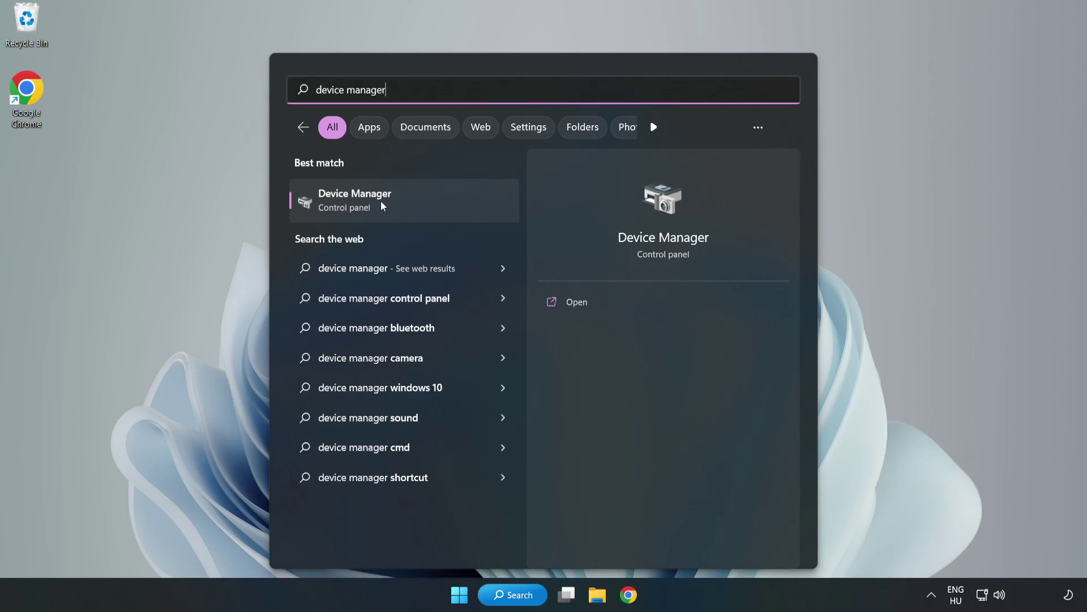
Step: Launch Device Manager, expand Display adapters and bring up the VMware SVGA 3D context menu
left_click(406, 211)
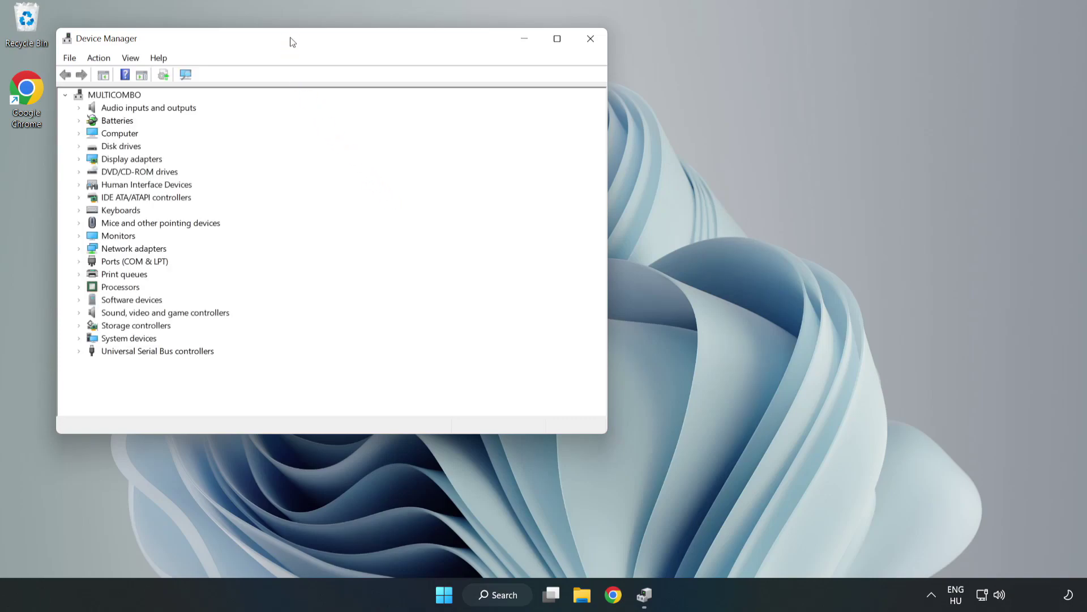
left_click_drag(289, 40, 485, 99)
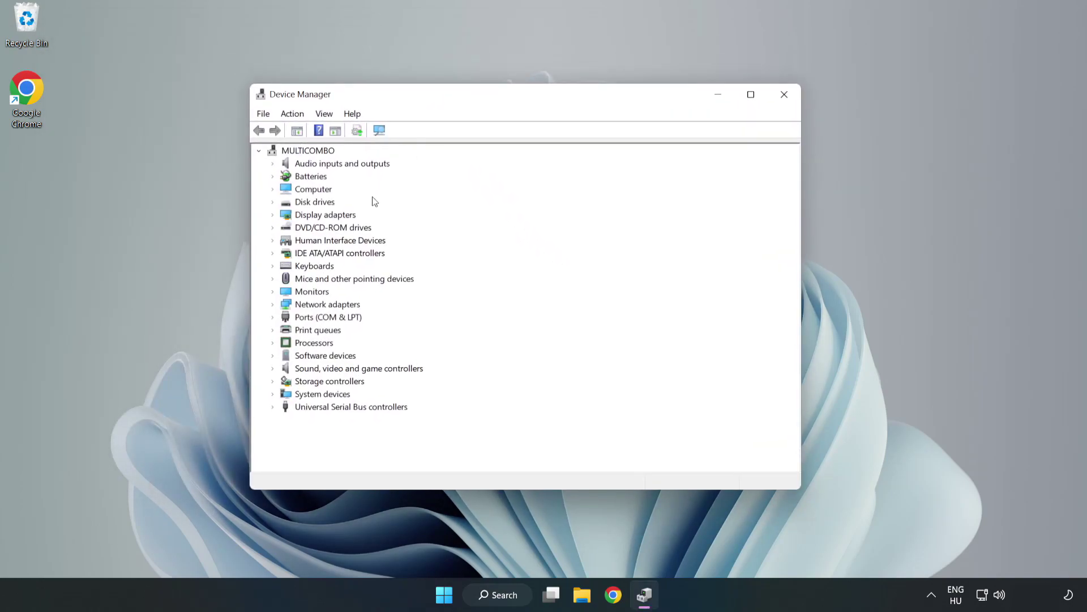
left_click(273, 218)
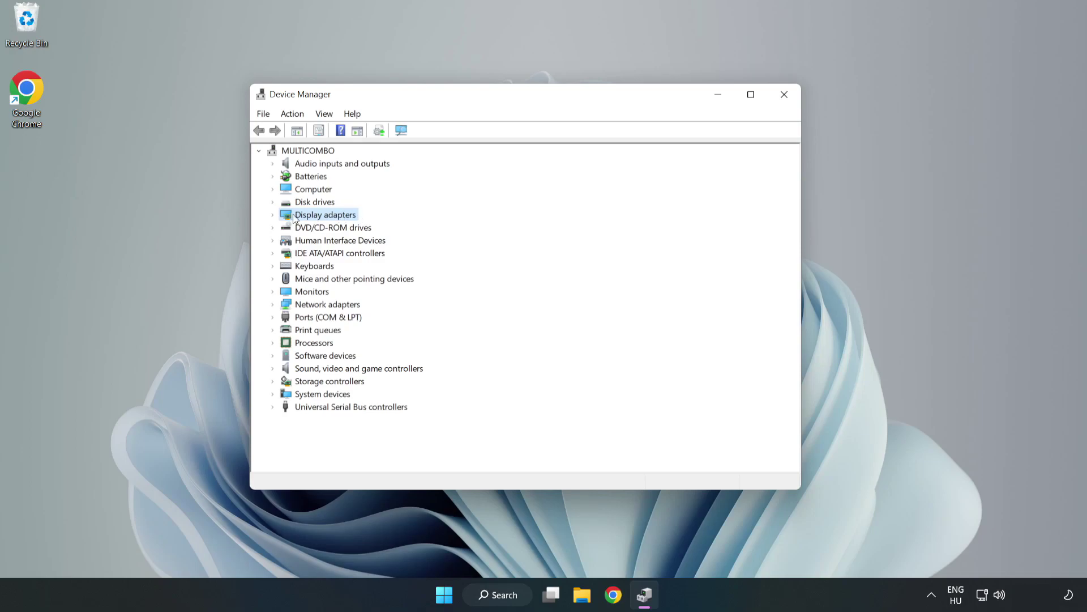
left_click(273, 215)
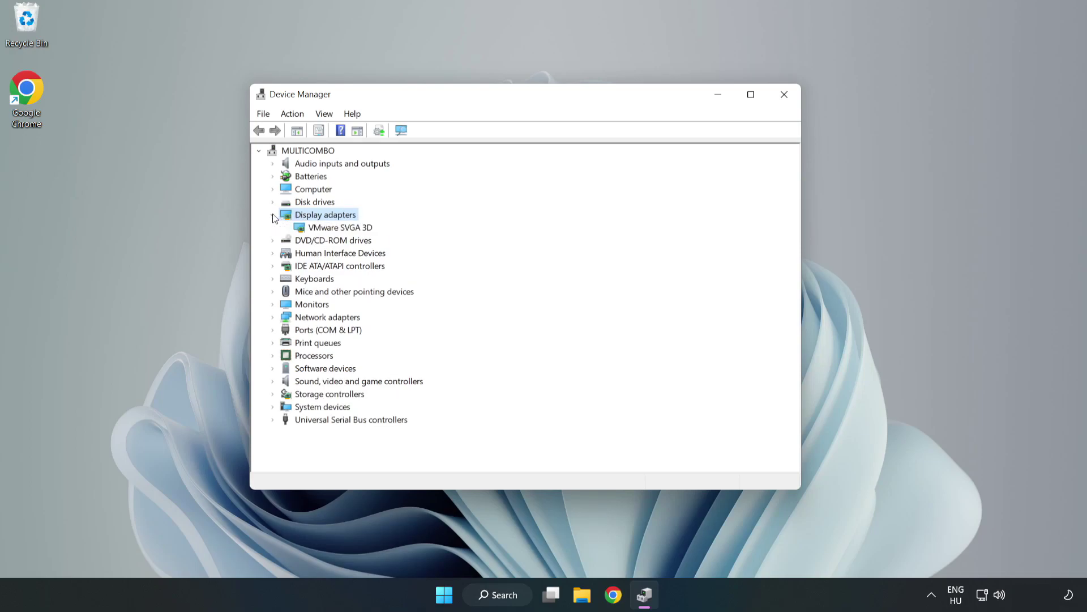
left_click(303, 230)
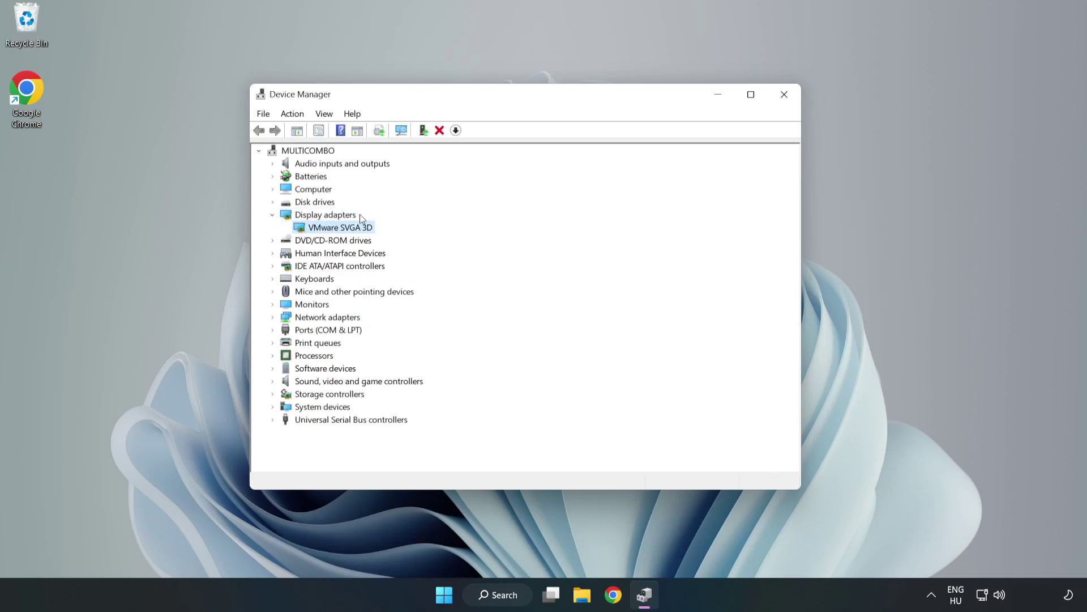
right_click(337, 232)
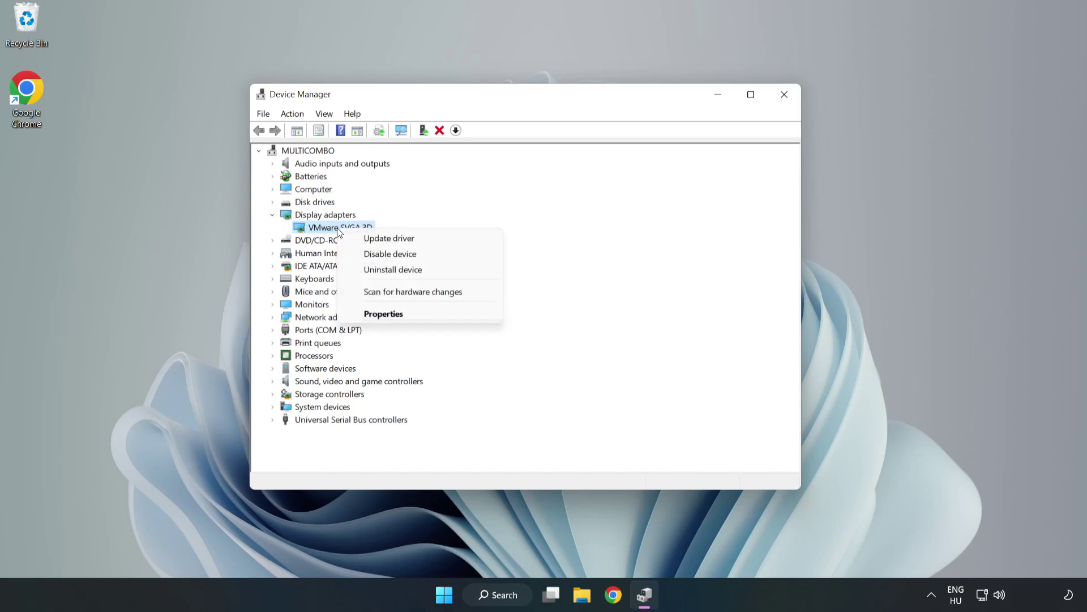
Step: Search automatically for a VMware SVGA 3D driver, then close the wizard showing it's already up to date
left_click(423, 244)
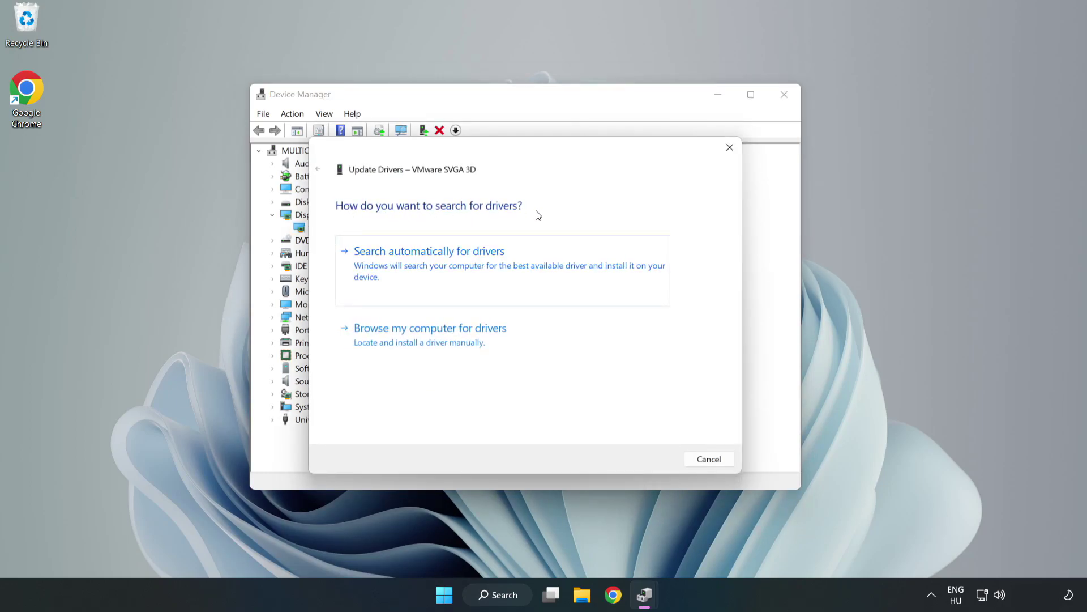
left_click(433, 265)
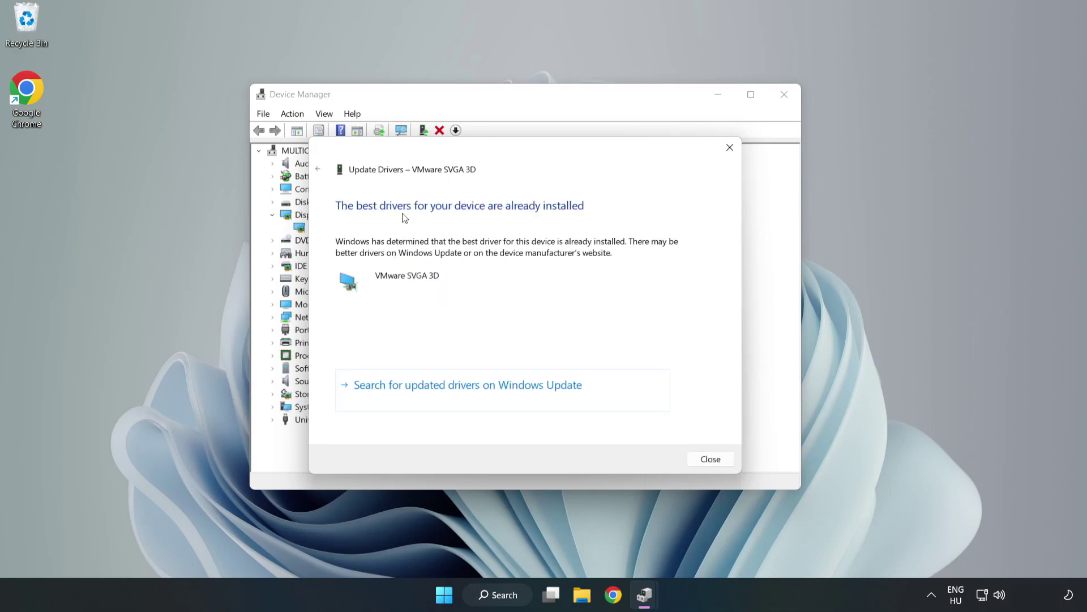
left_click(711, 460)
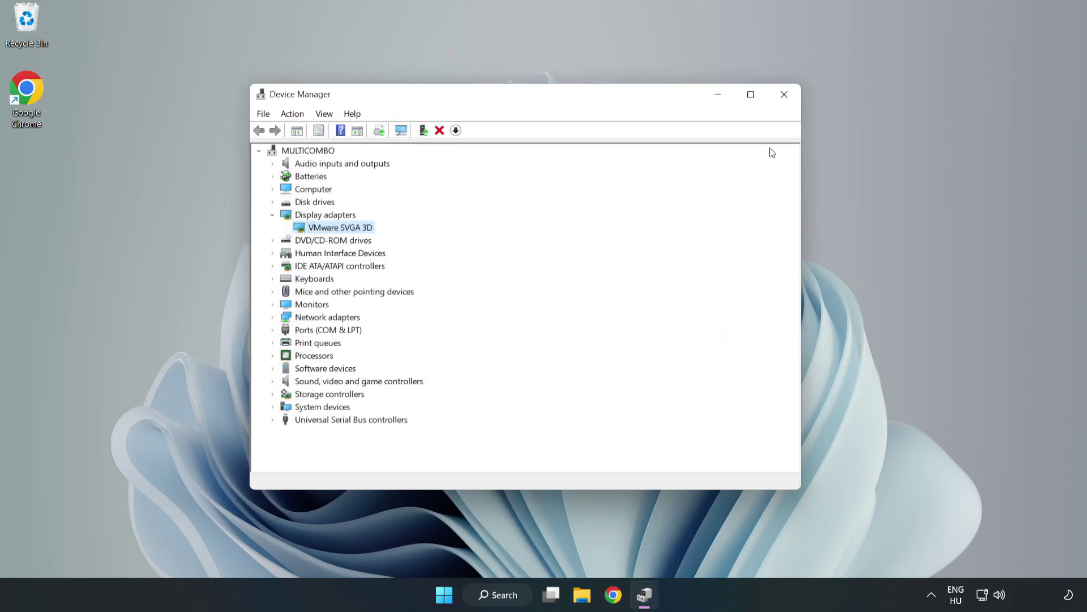
Step: Close Device Manager and open Windows Update settings by searching 'updates'
left_click(784, 96)
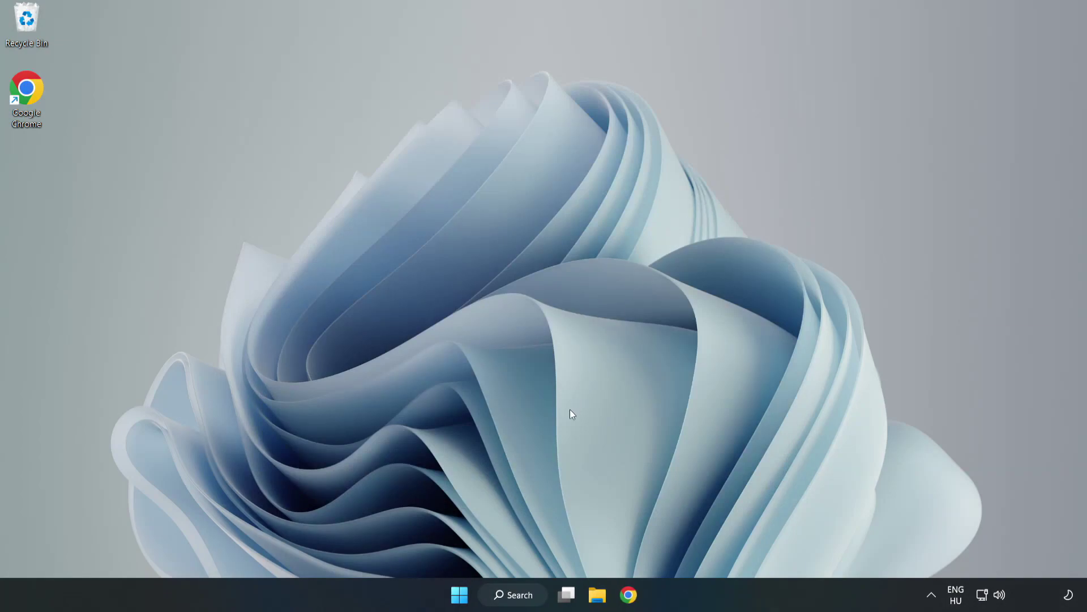
left_click(520, 596)
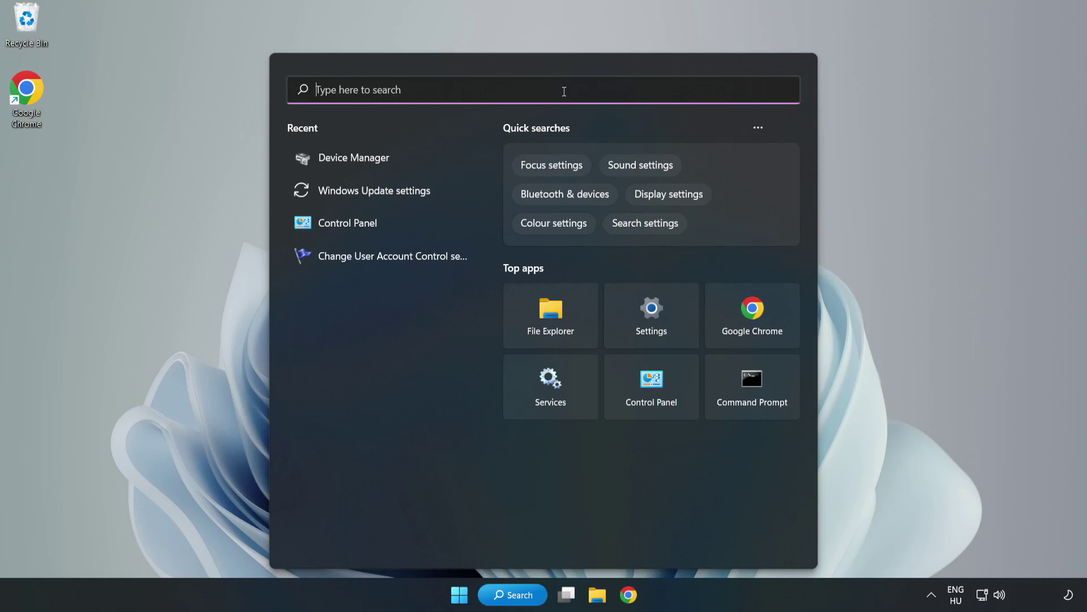
type("updates")
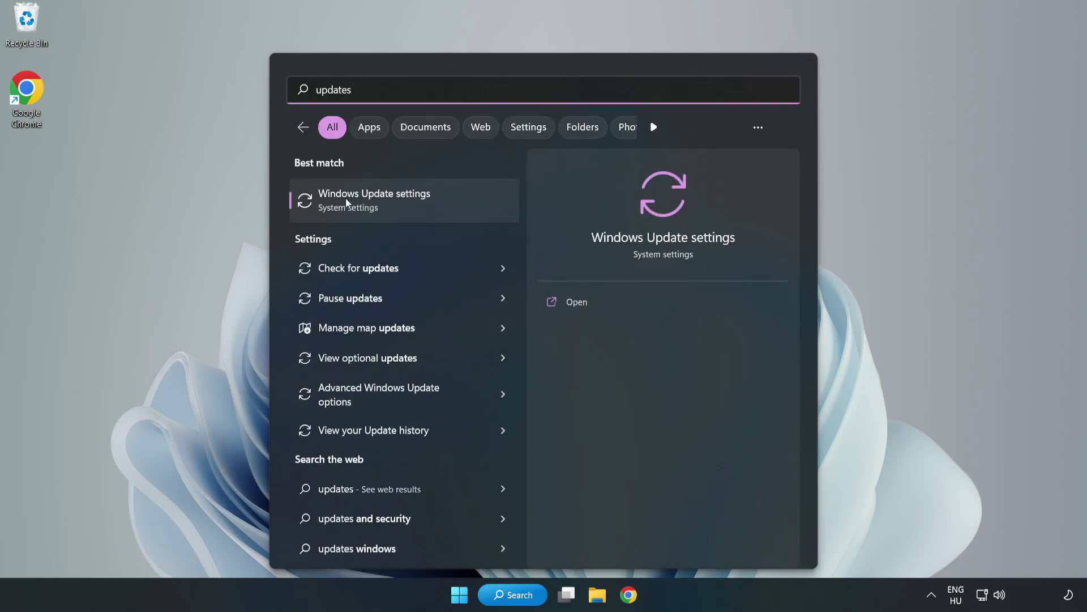
left_click(389, 206)
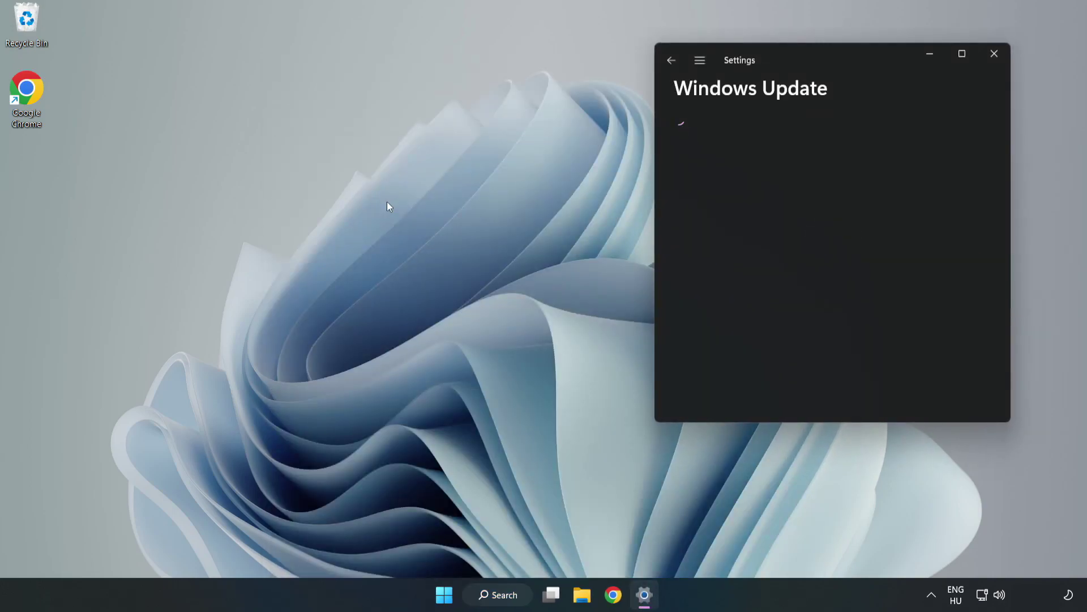
Step: Maximize Settings, check for updates to install the Defender update, then close Settings
left_click(962, 53)
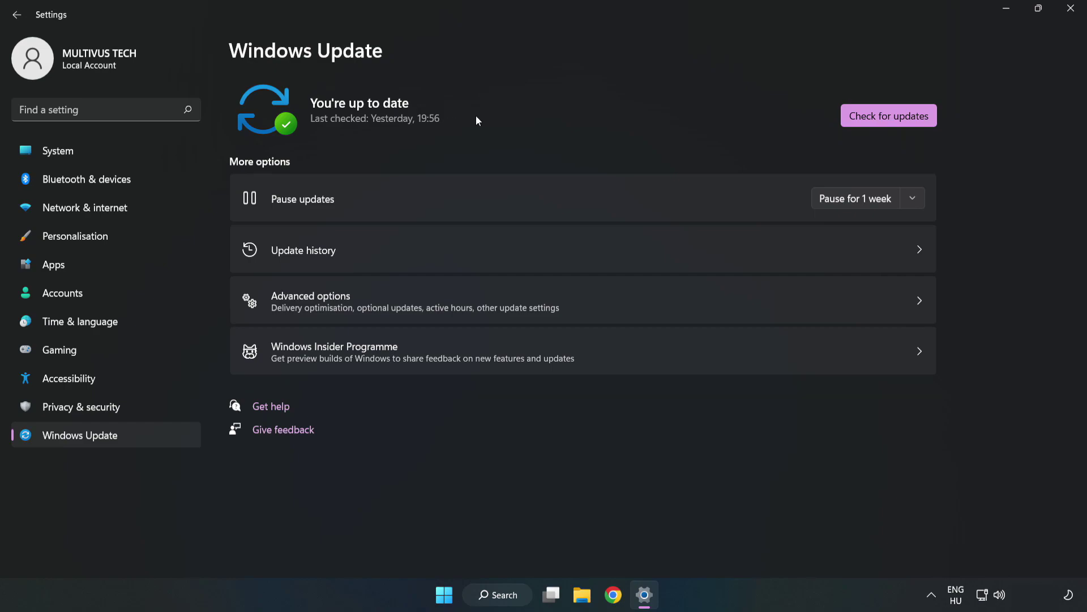
left_click(893, 118)
left_click(1072, 10)
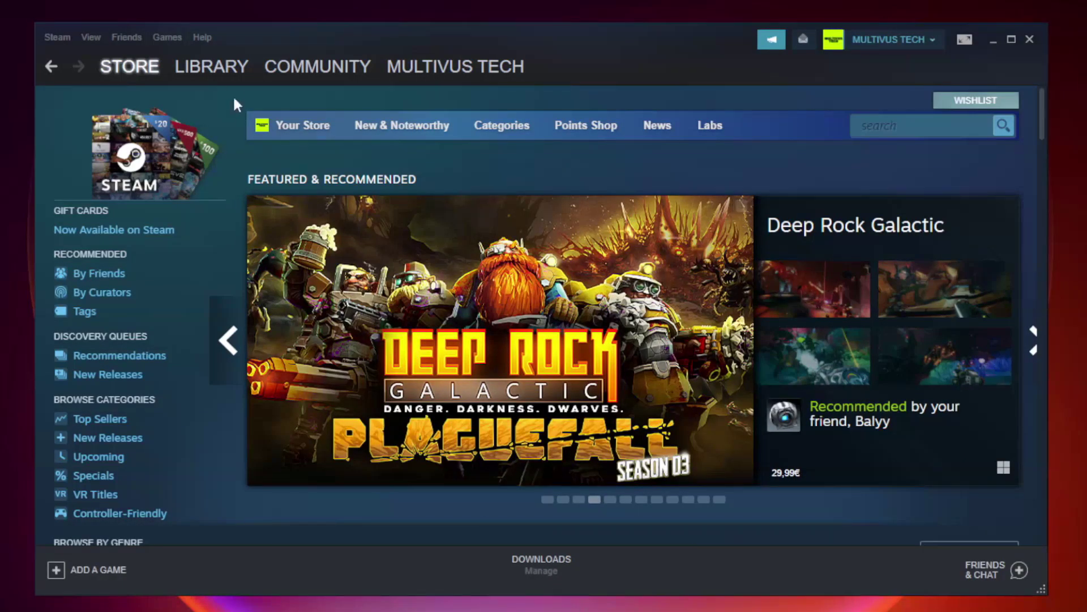
Step: Switch Steam to the Library and bring up the context menu for Unturned under Favorites
mouse_move(236, 67)
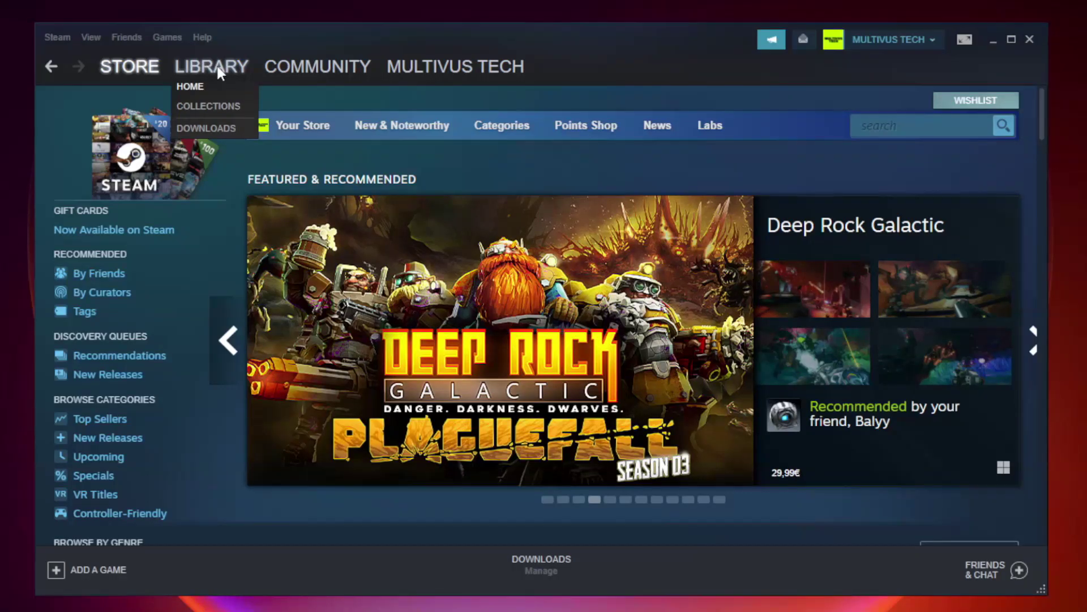
left_click(220, 73)
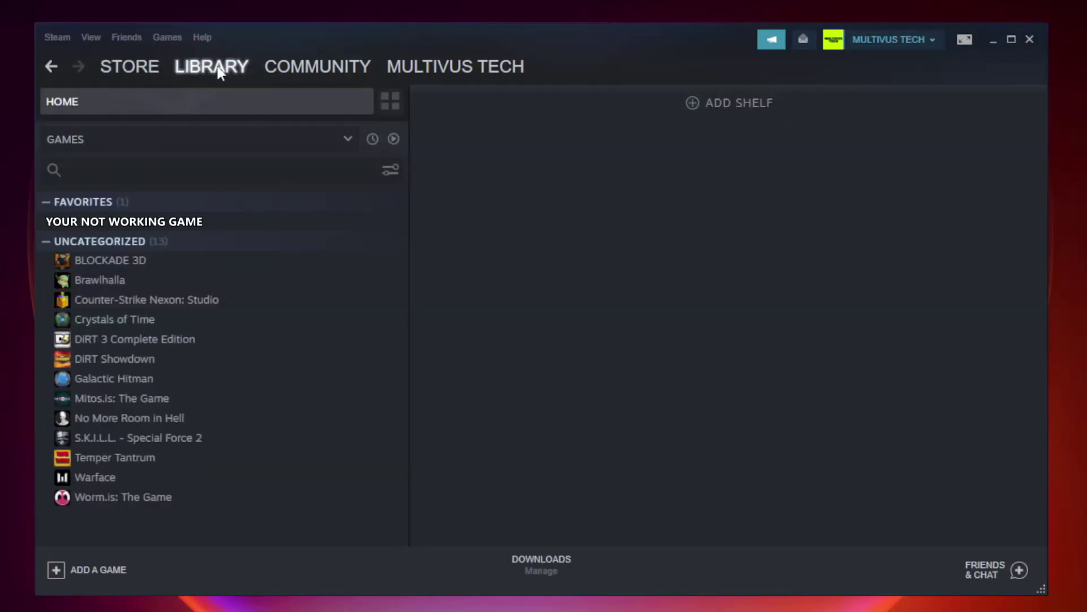
right_click(235, 225)
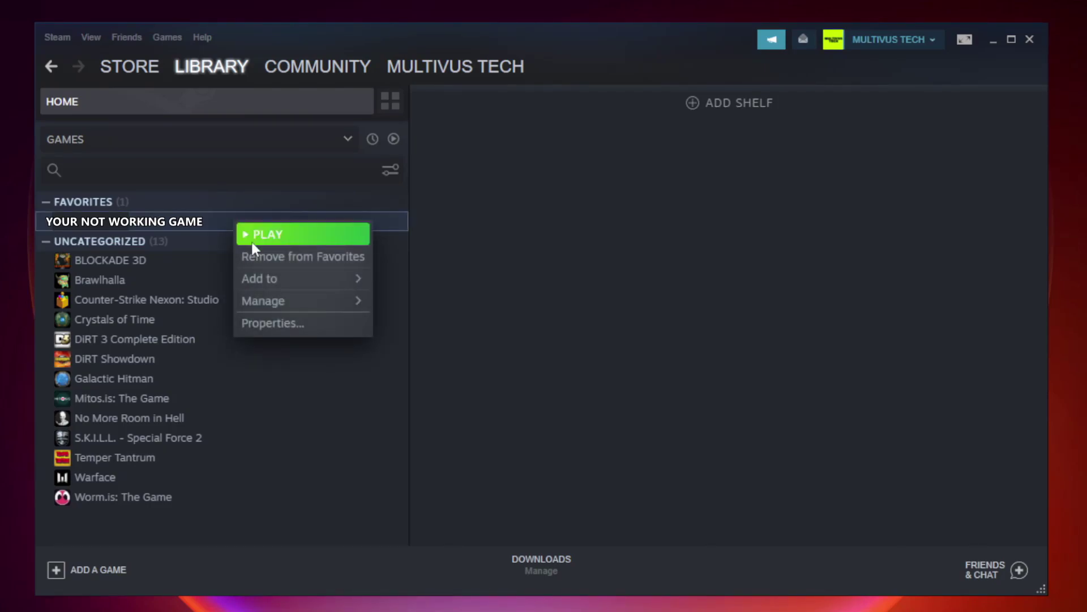
Step: Verify Unturned's game files from its Local Files properties, validating all 9192 files
left_click(299, 321)
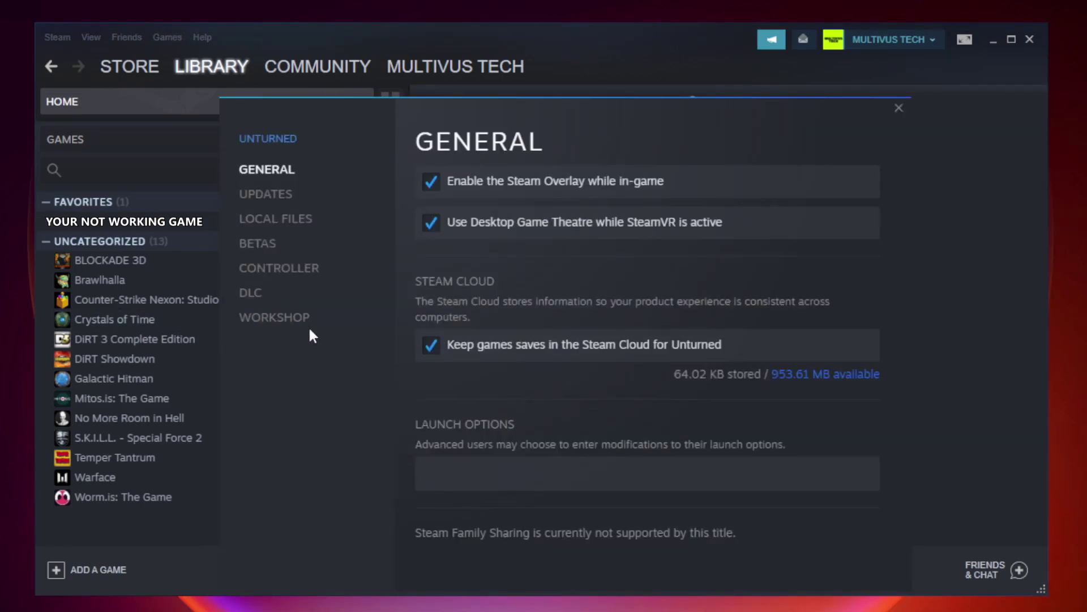
left_click(289, 225)
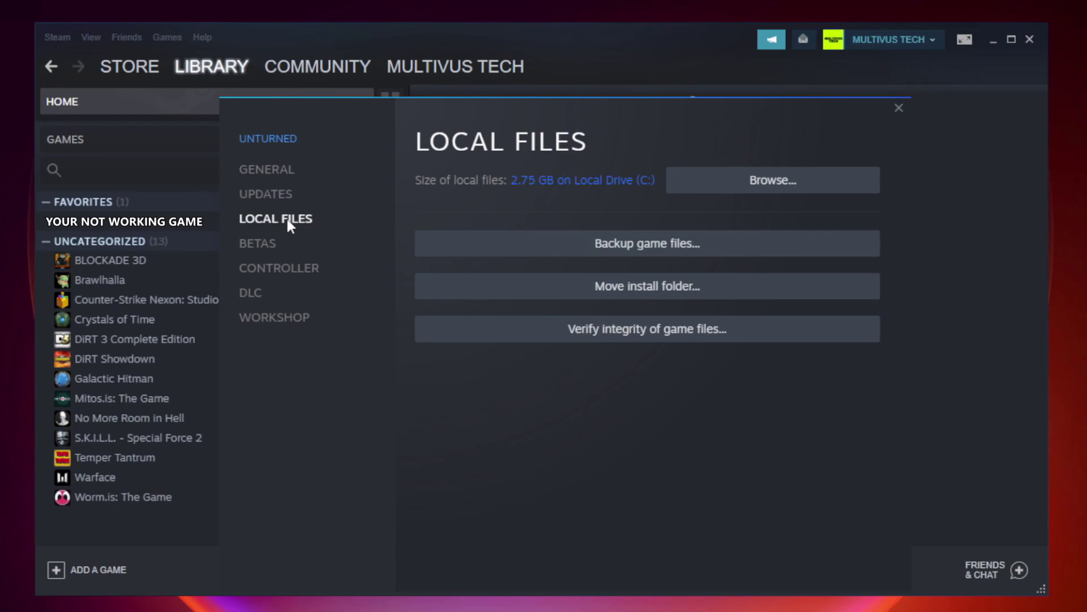
left_click(656, 333)
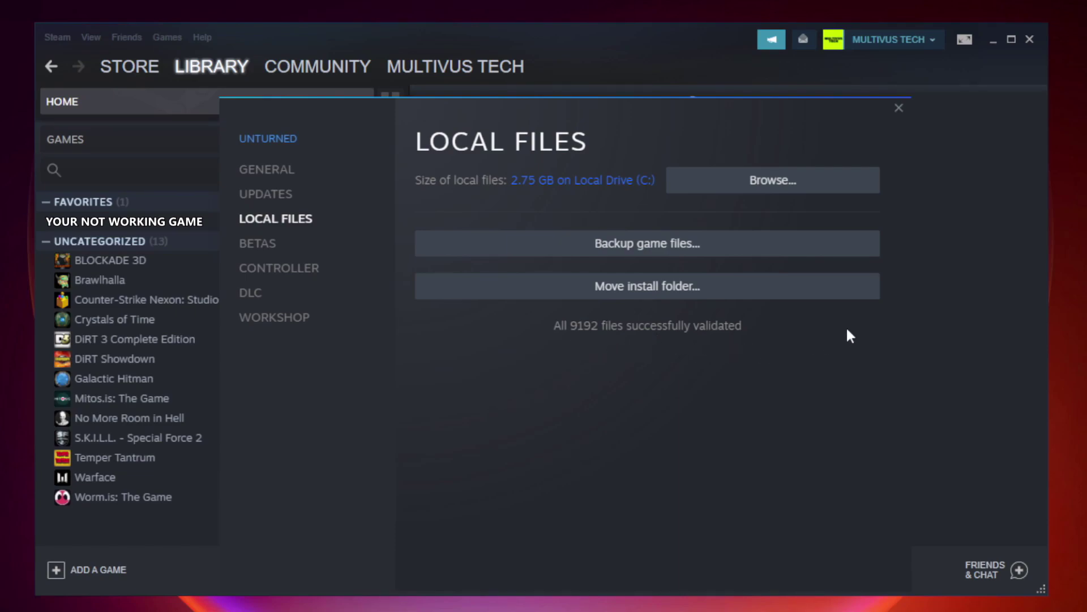
Step: Browse to the game's install folder and bring up the YOUR NOT WORKING GAME shortcut's context menu
left_click(776, 190)
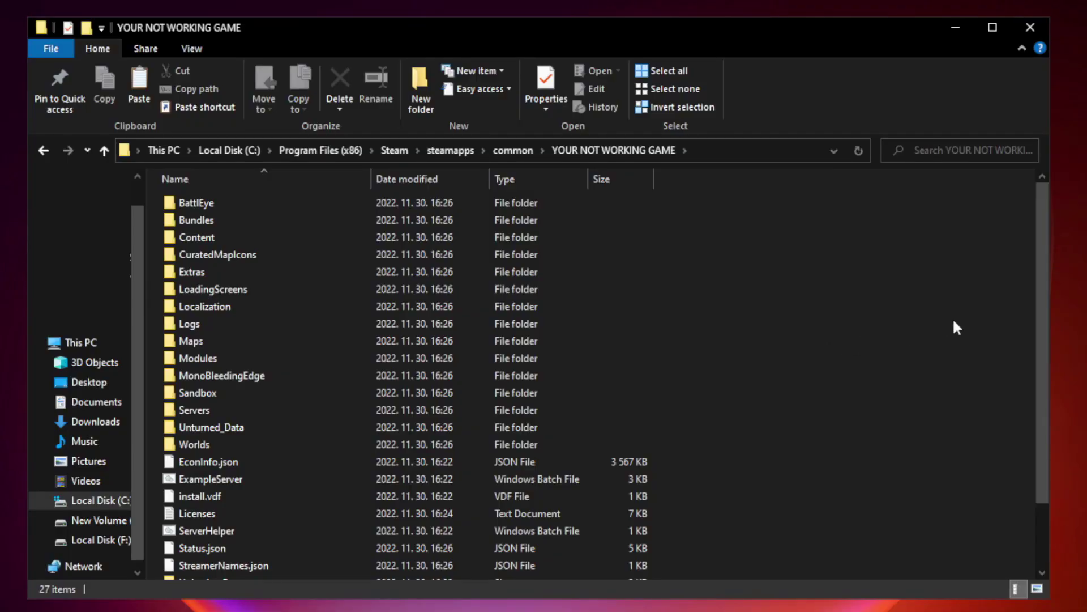
left_click_drag(1044, 297, 1045, 394)
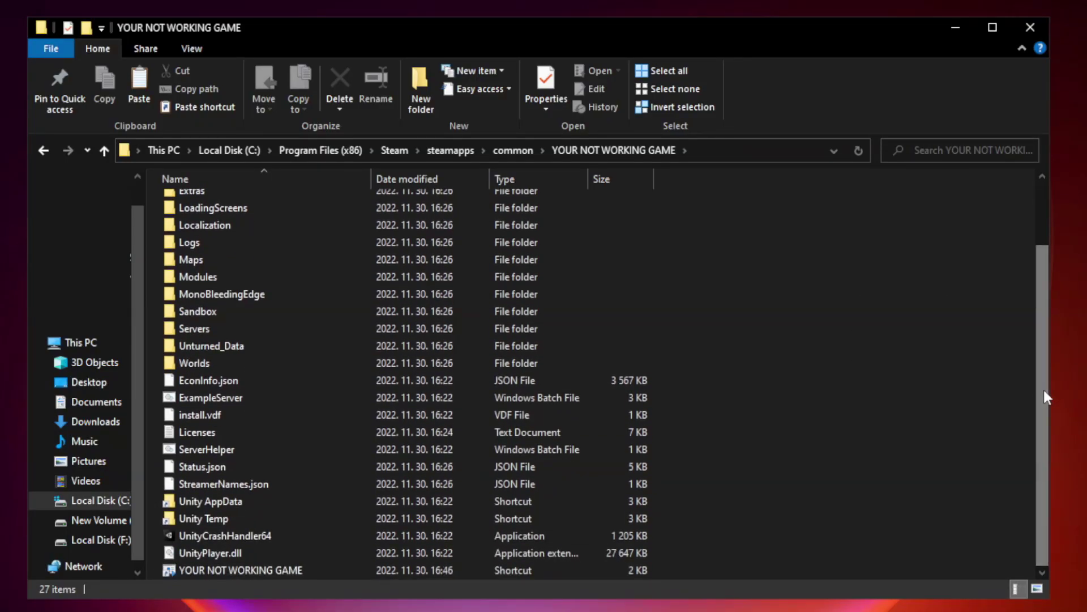
left_click(434, 571)
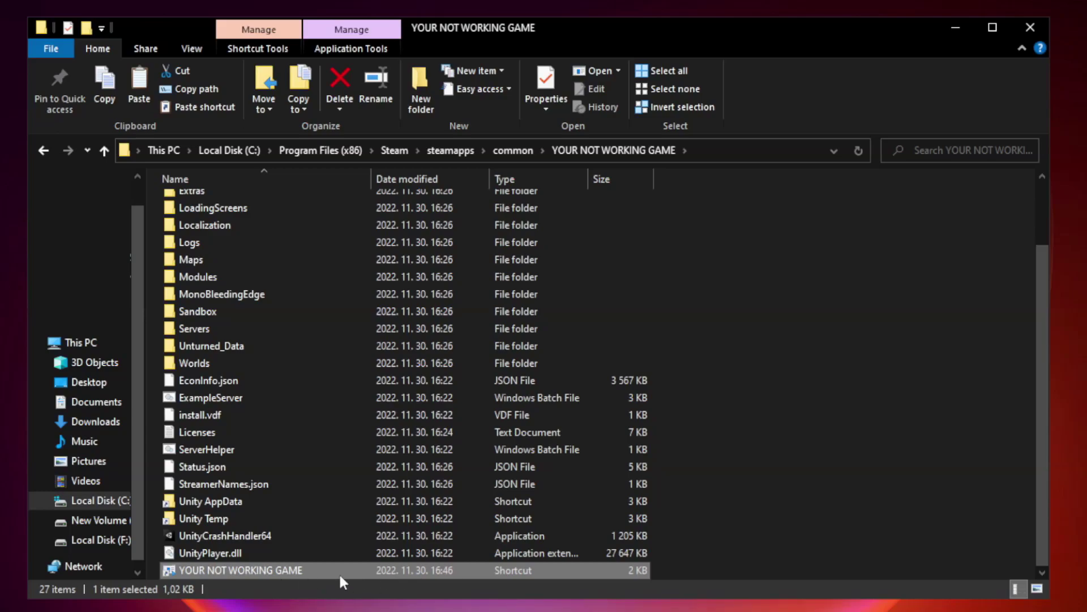
right_click(370, 571)
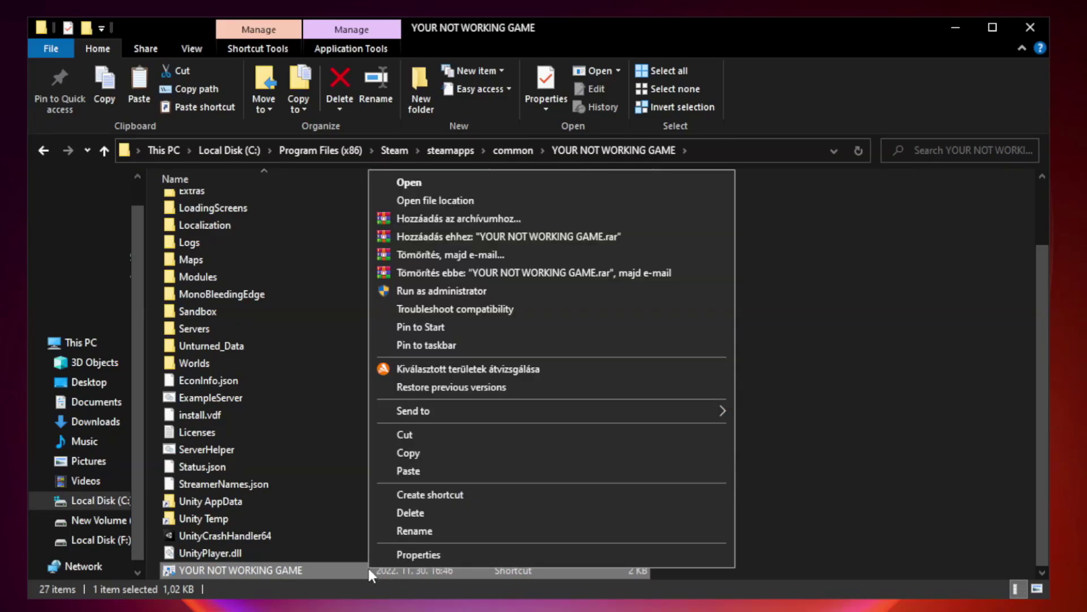
Step: Open the game shortcut's Properties and show its Compatibility tab
left_click(548, 554)
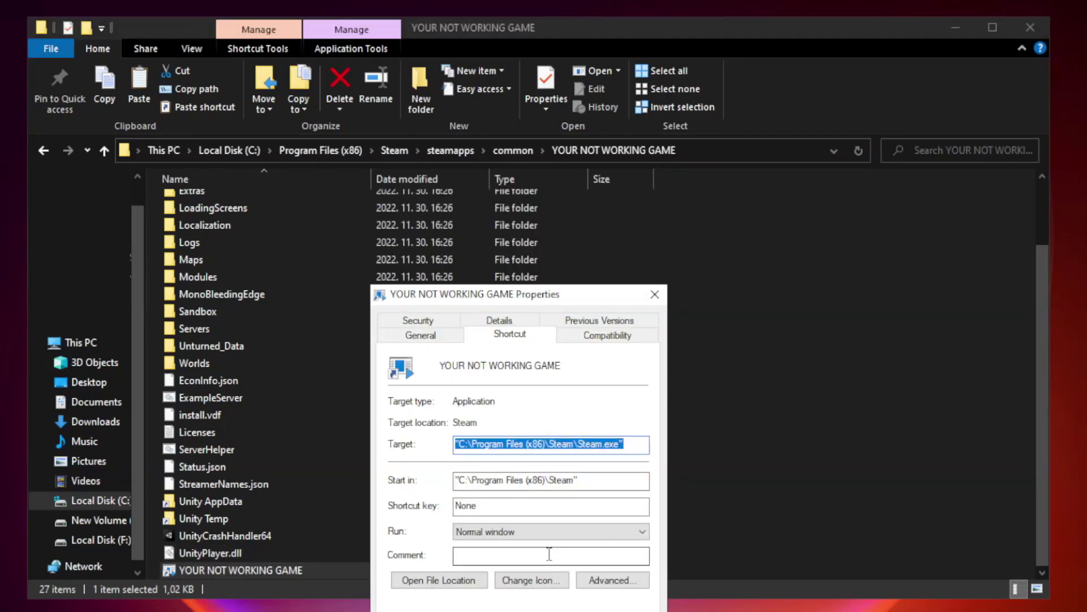
left_click_drag(541, 298, 539, 124)
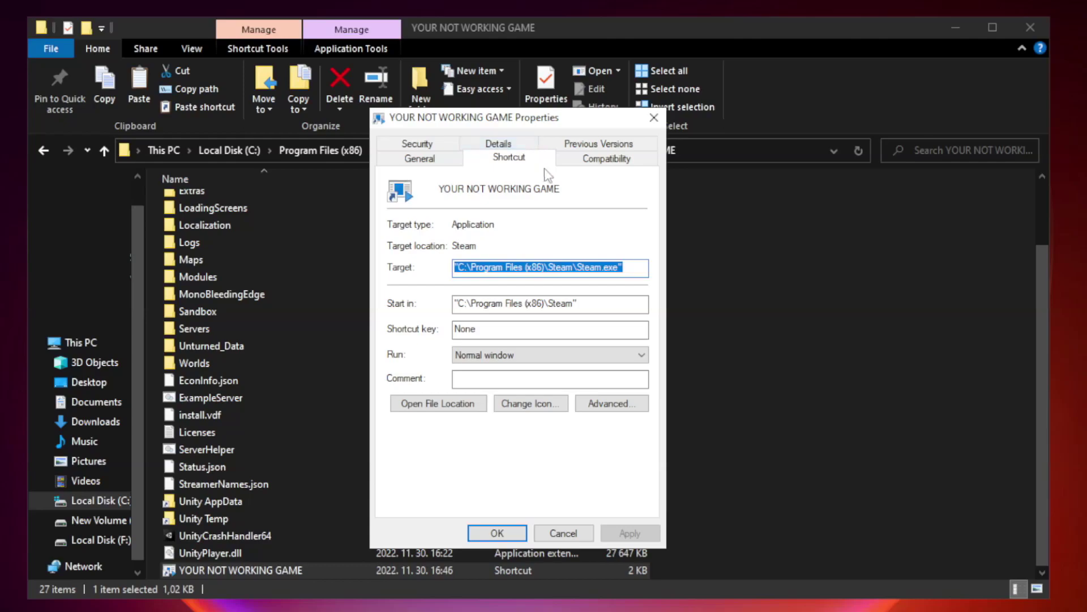
left_click(605, 162)
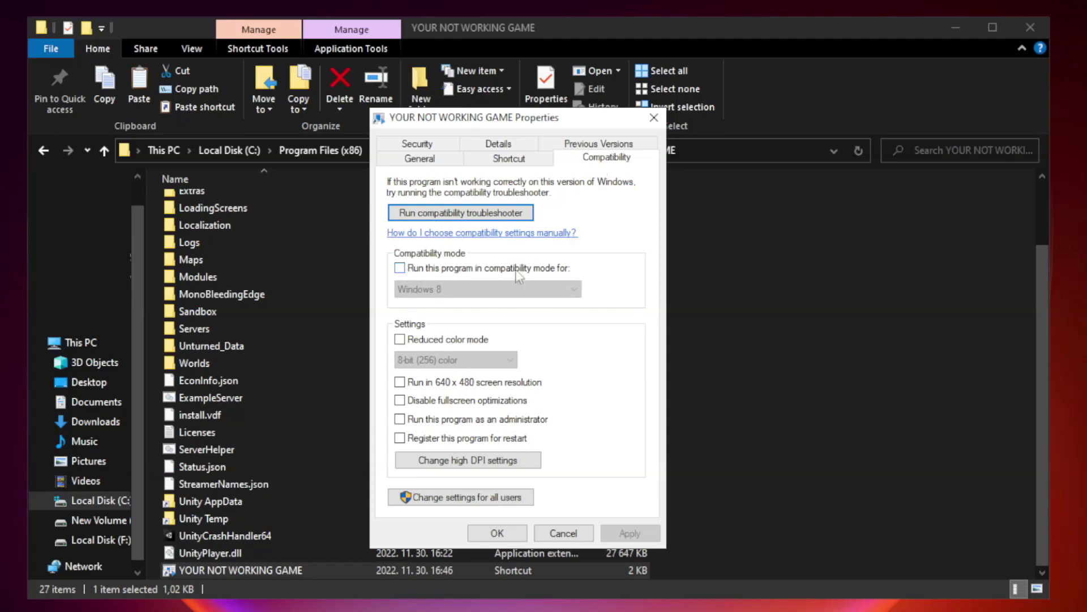
Step: Set Windows 8 compatibility mode, disable fullscreen optimizations, run as administrator, and apply
left_click(433, 274)
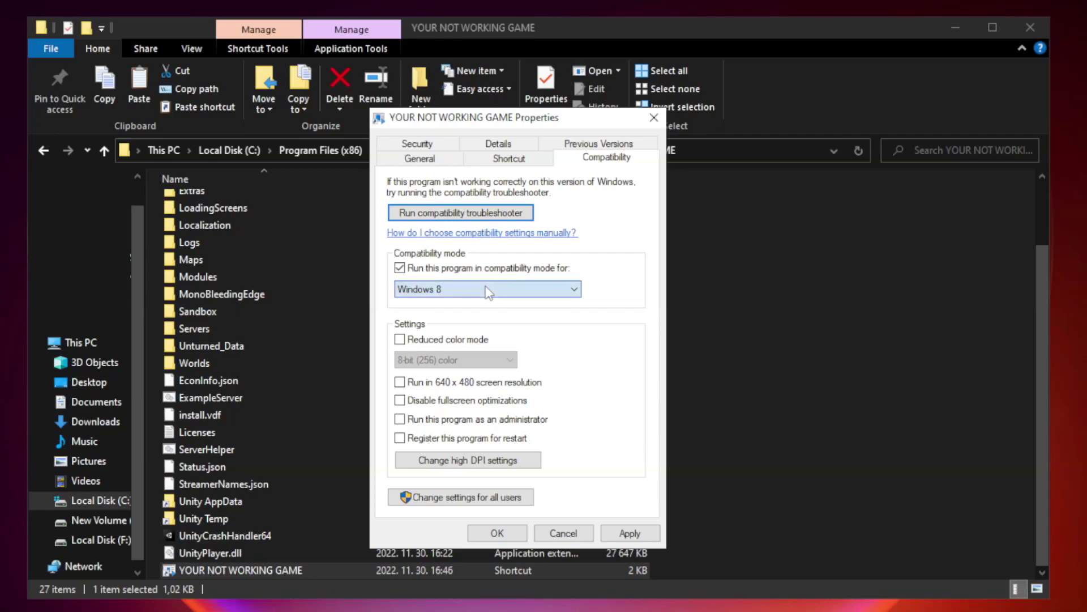
left_click(453, 289)
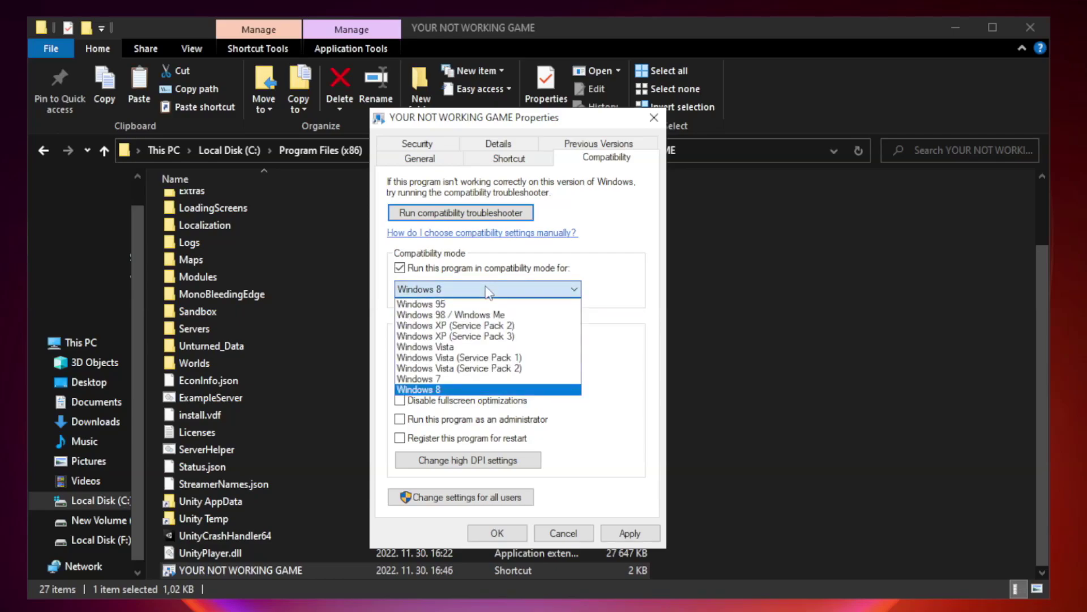
left_click(459, 391)
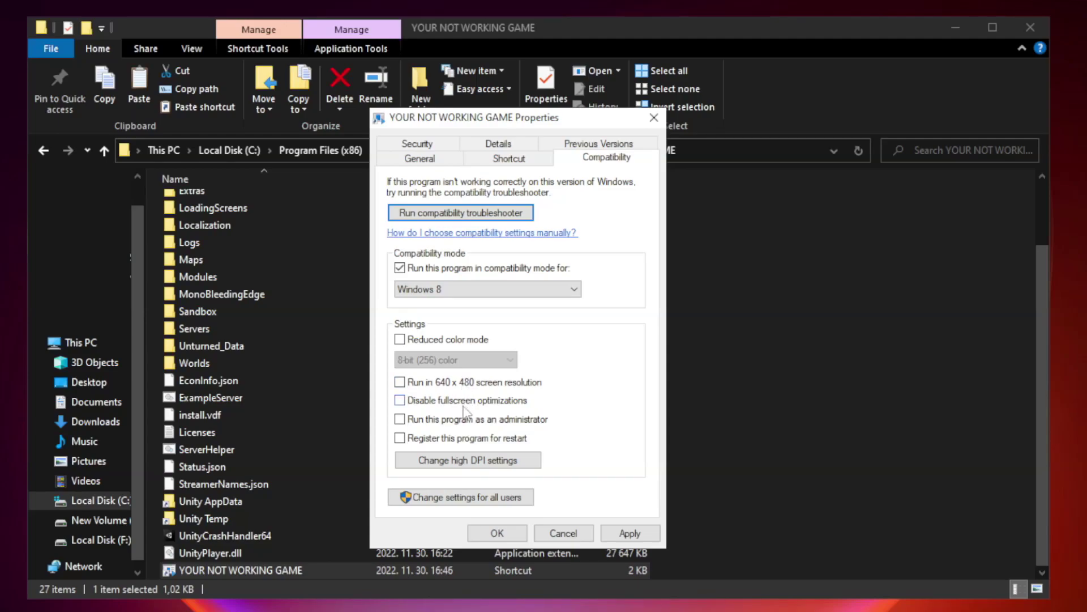
left_click(427, 404)
left_click(429, 425)
left_click(630, 534)
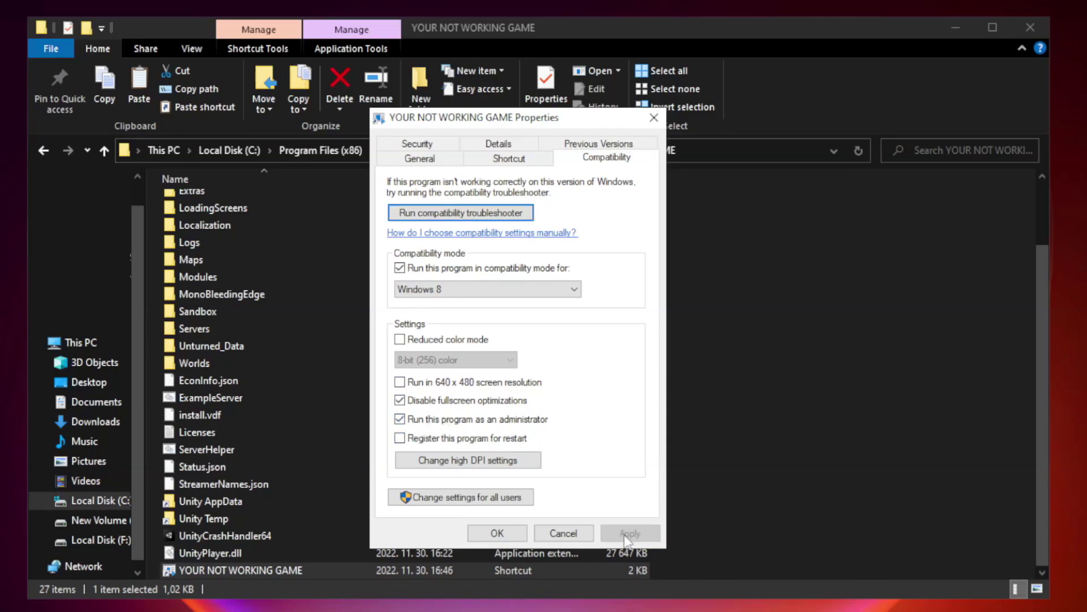
left_click(497, 534)
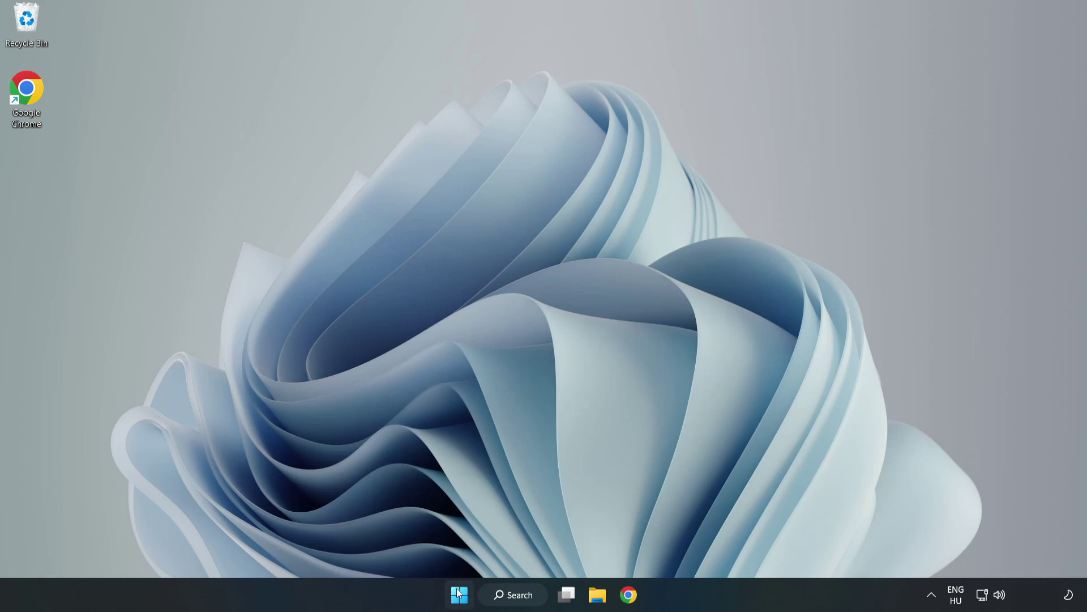
Step: Launch Task Manager from the Start button's right-click Win+X menu
right_click(462, 596)
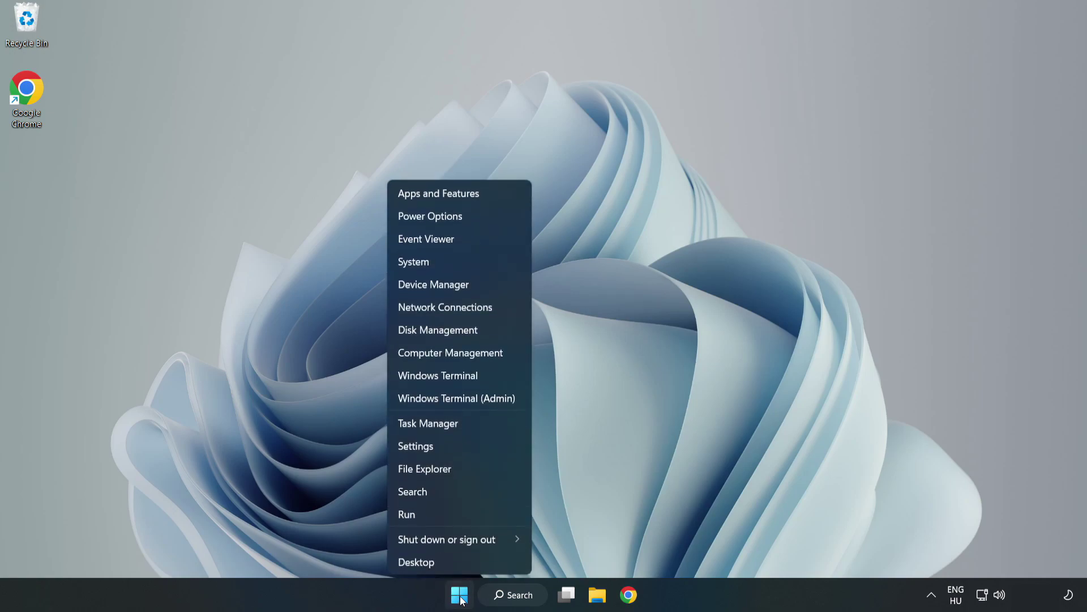
left_click(459, 426)
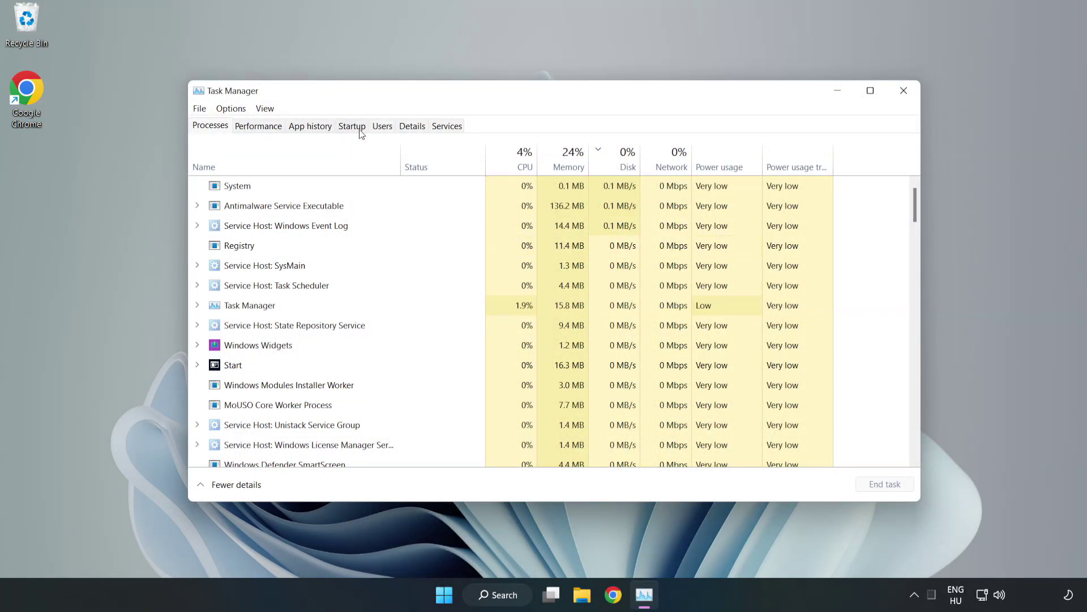
Step: Disable Cortana, Microsoft Edge, Microsoft Teams and Phone Link as startup apps, then close Task Manager
left_click(352, 127)
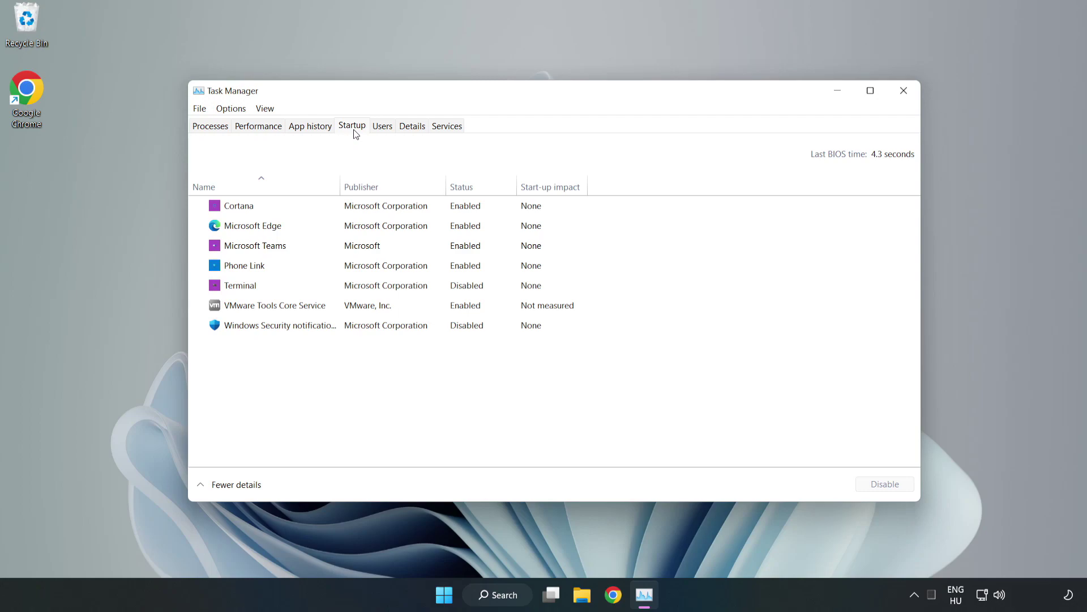
left_click(375, 214)
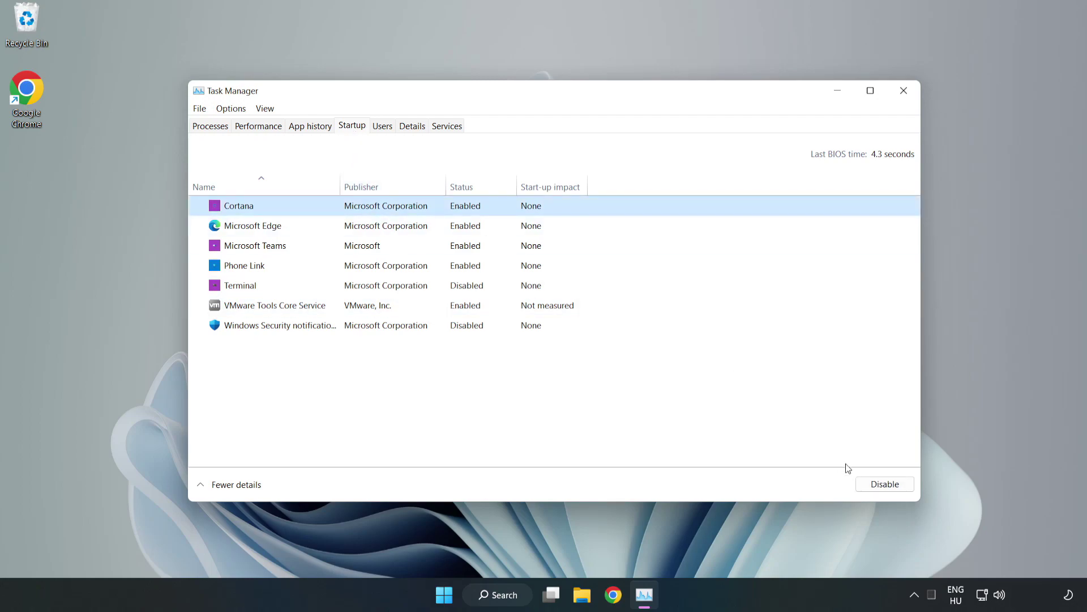
left_click(878, 485)
left_click(472, 225)
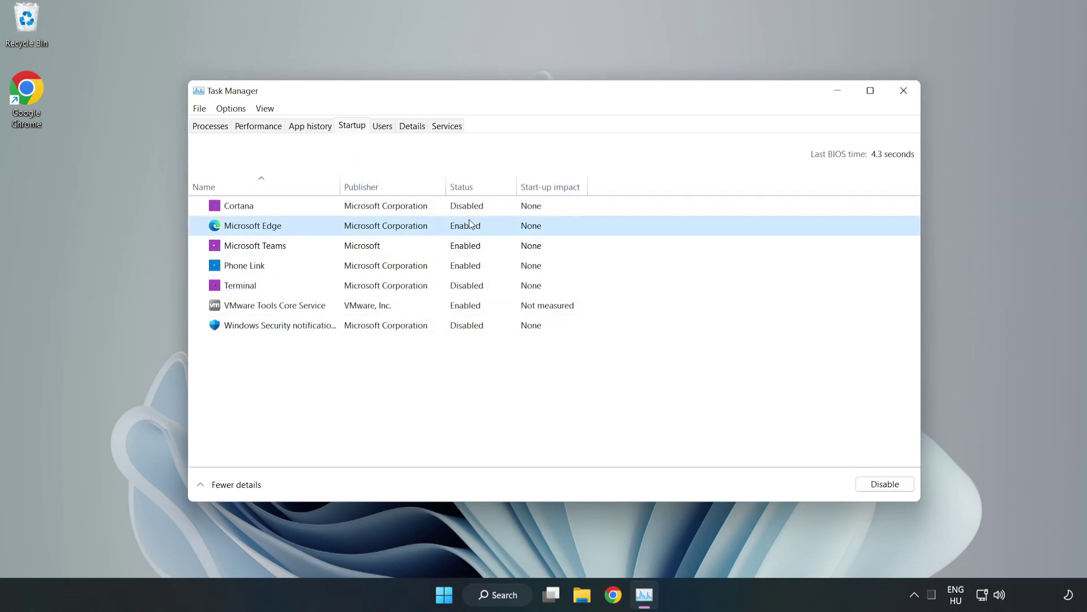
left_click(876, 484)
left_click(374, 247)
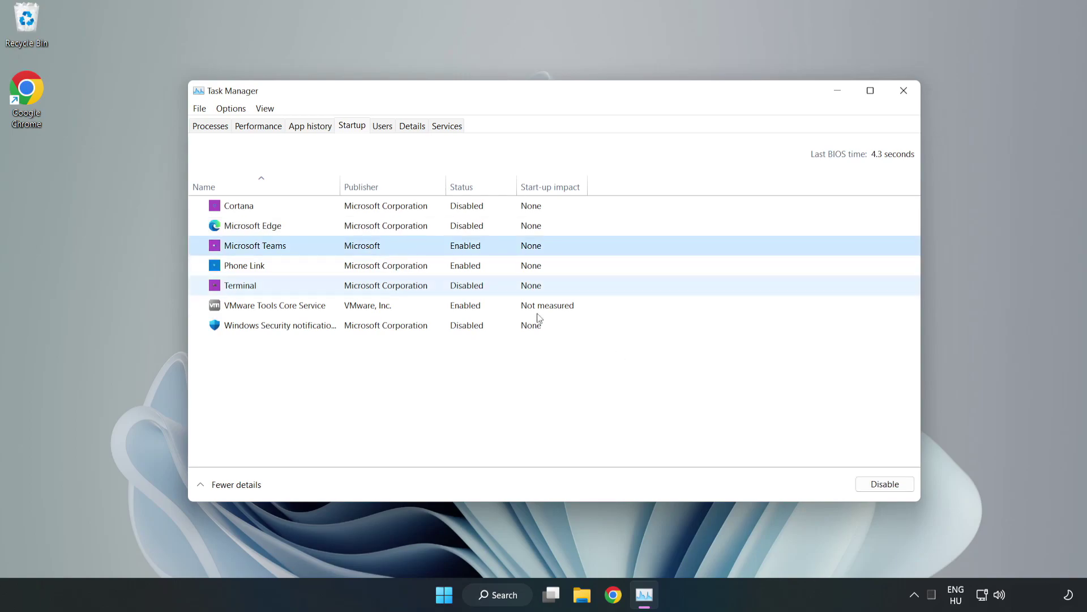
left_click(879, 485)
left_click(364, 266)
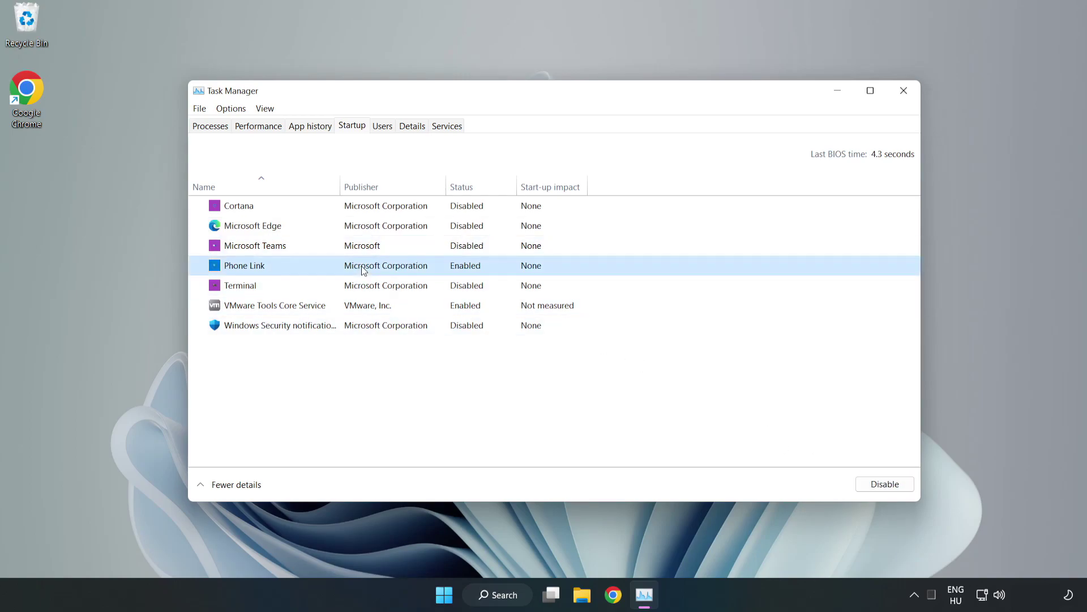
left_click(872, 486)
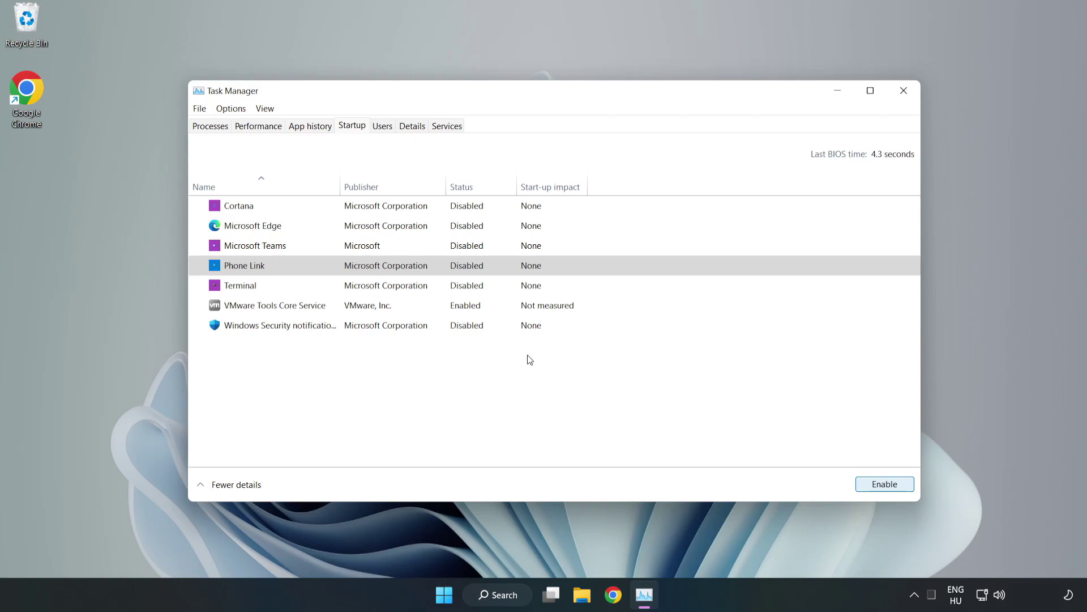
left_click(905, 92)
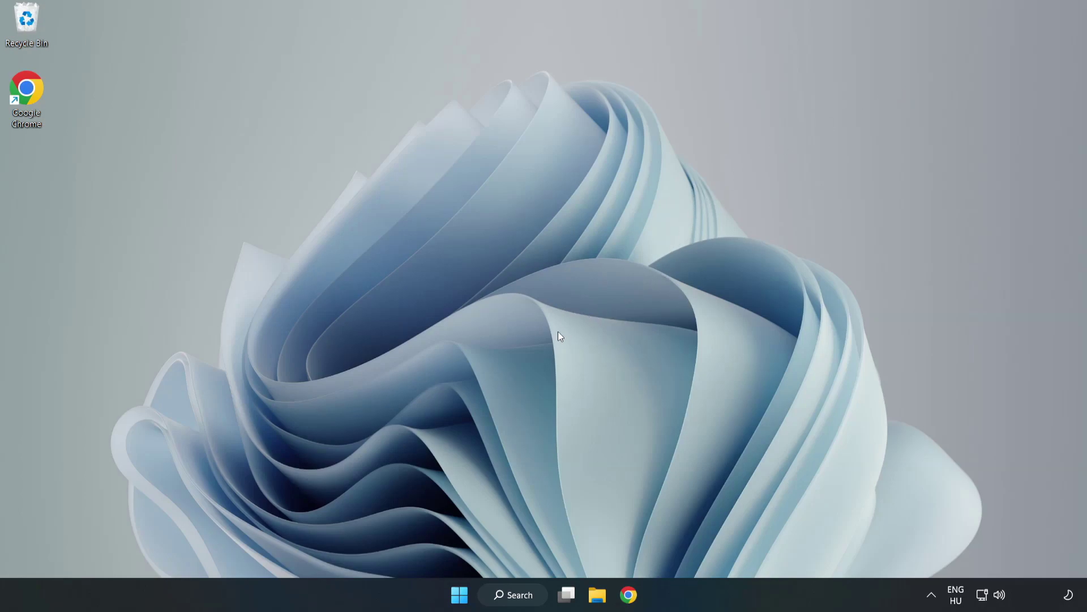
Step: Download the DirectX End-User Runtime Web Installer in Chrome and run dxwebsetup.exe
left_click(626, 597)
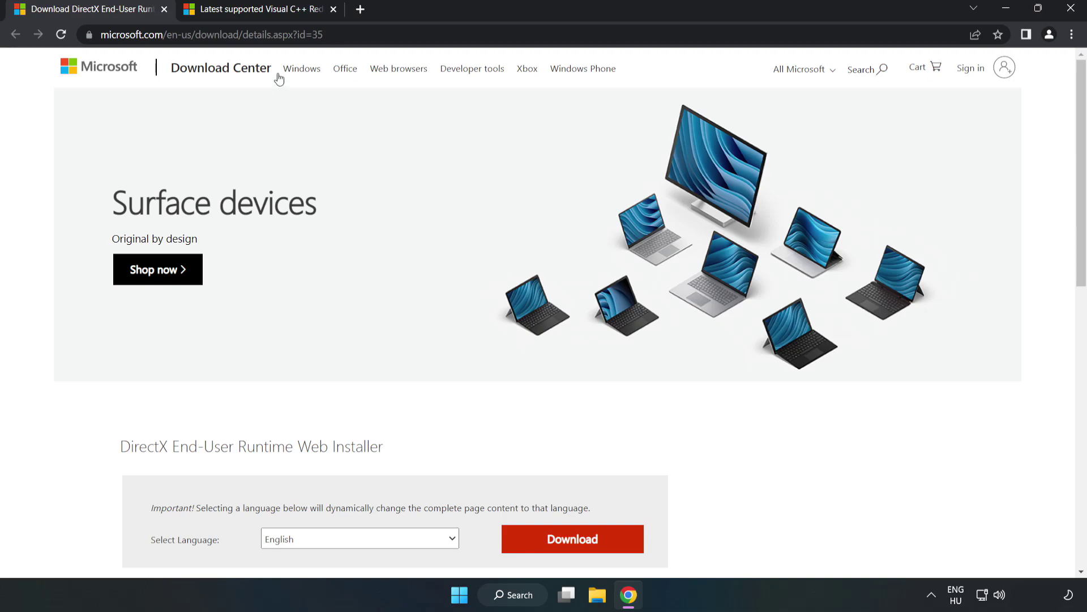
left_click(338, 35)
left_click(376, 35)
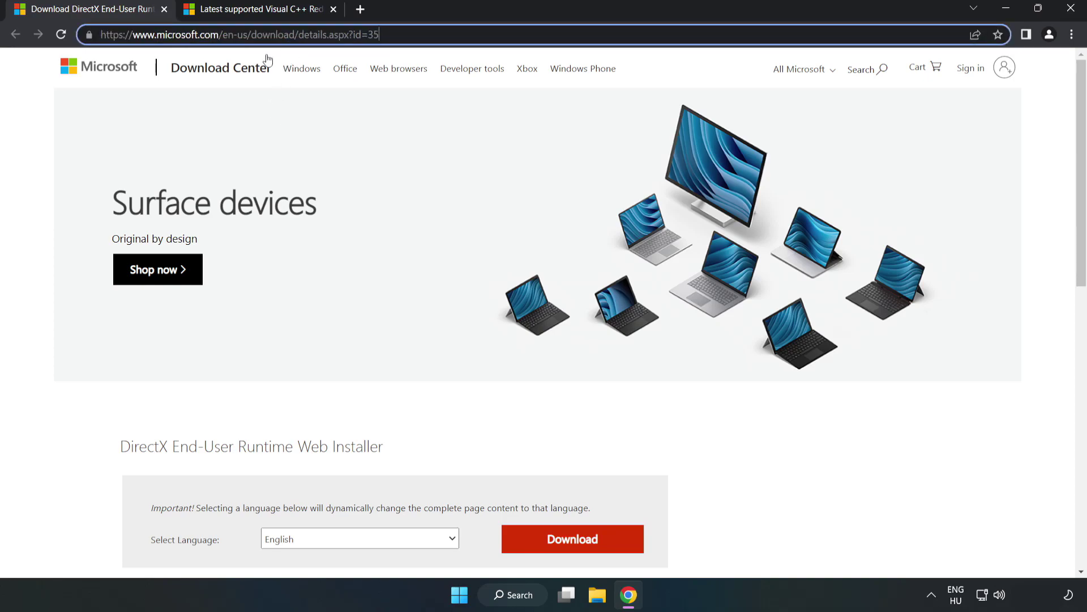
left_click(45, 130)
scroll(555, 369, "down", 3)
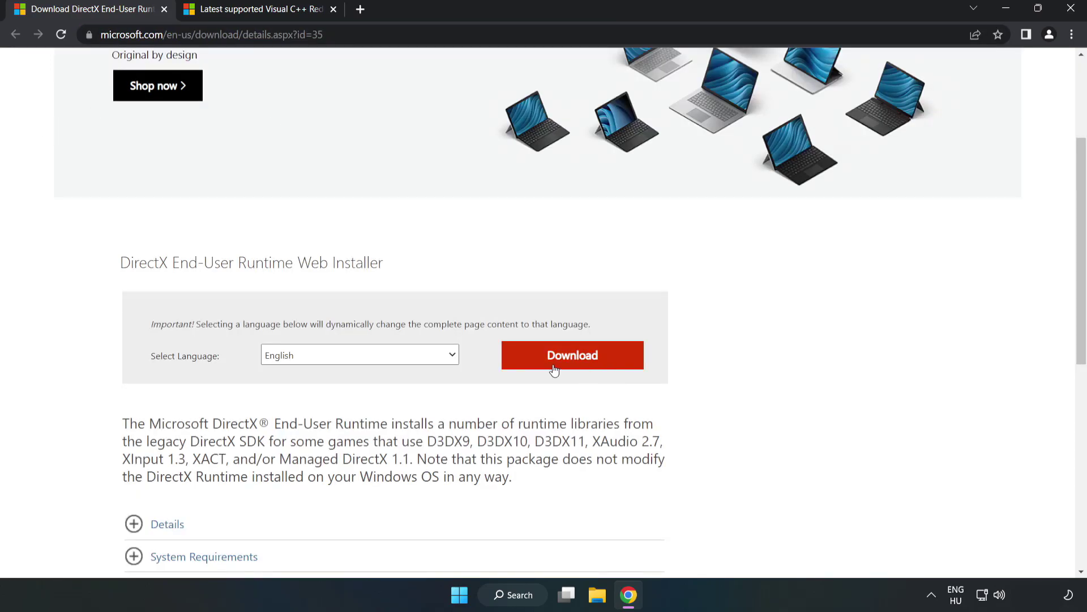
left_click(577, 363)
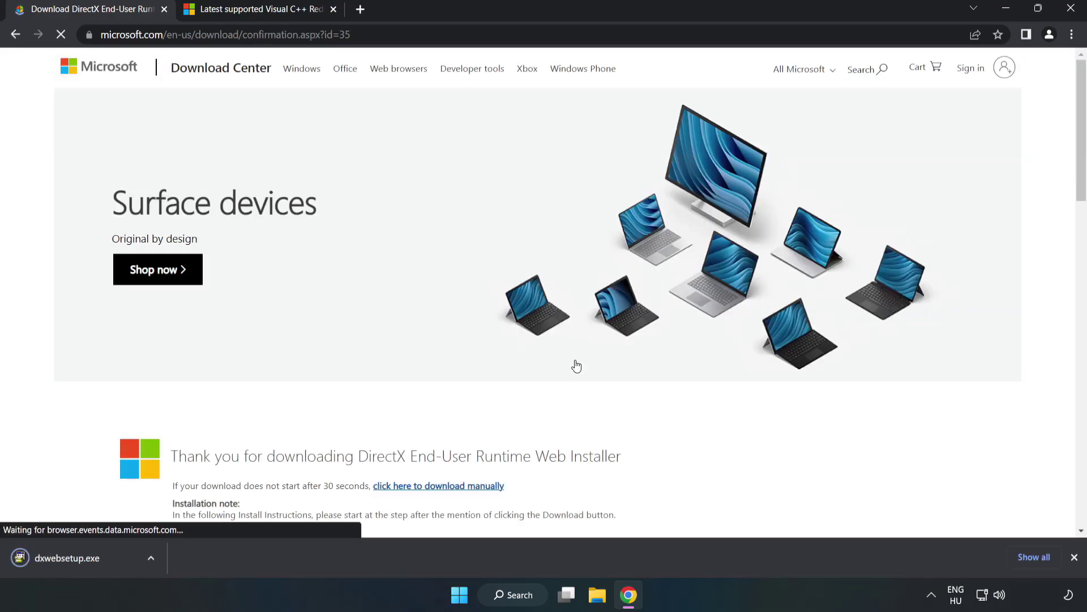
left_click(80, 558)
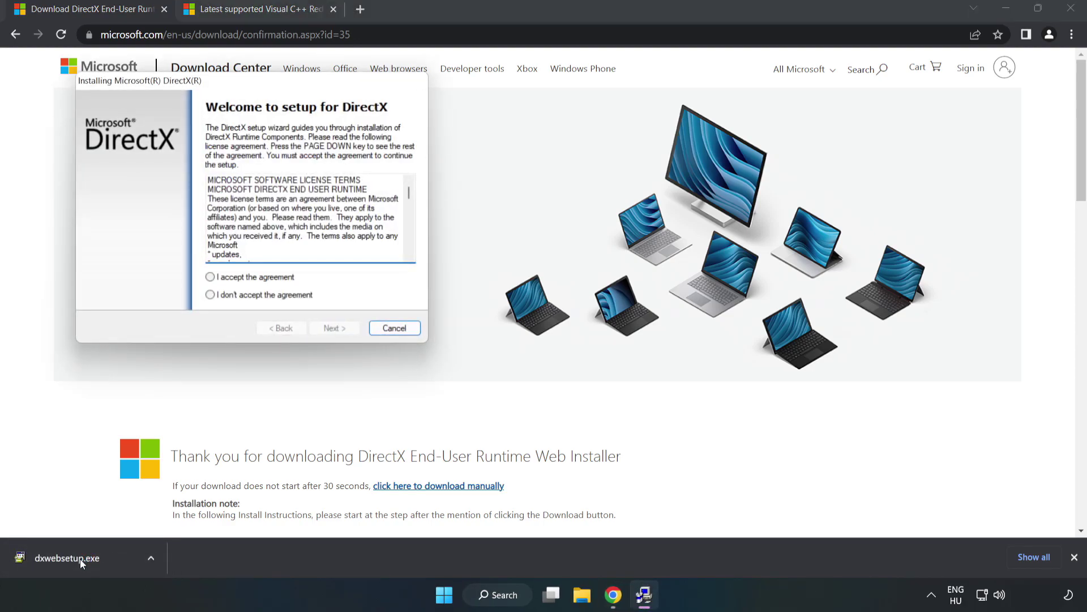
Step: Accept the DirectX license, skip the Bing Bar, and finish setup
left_click_drag(248, 88, 530, 183)
left_click_drag(692, 288, 682, 345)
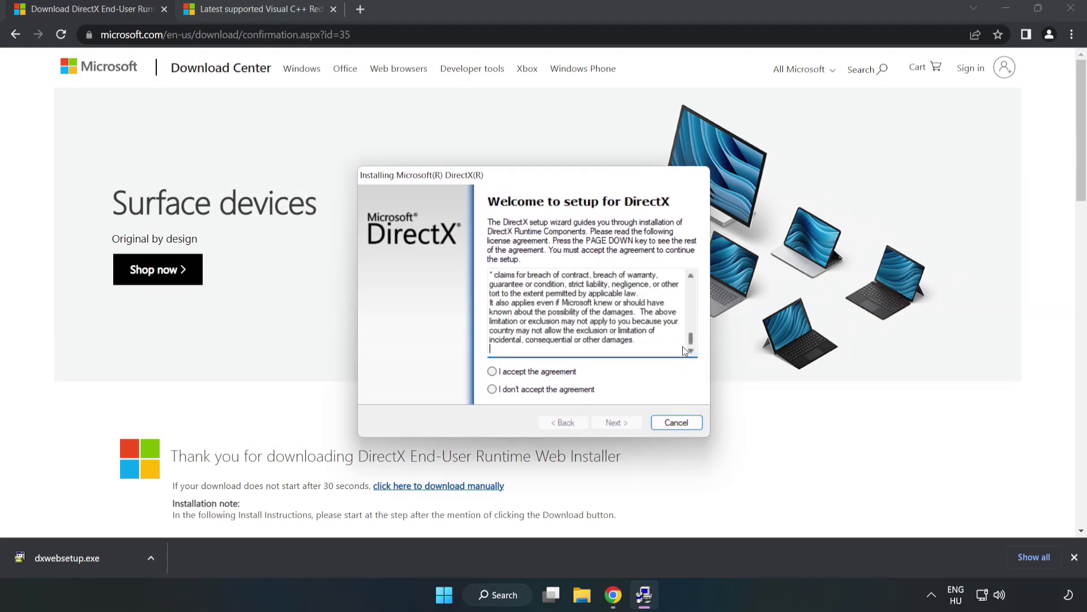
left_click(500, 373)
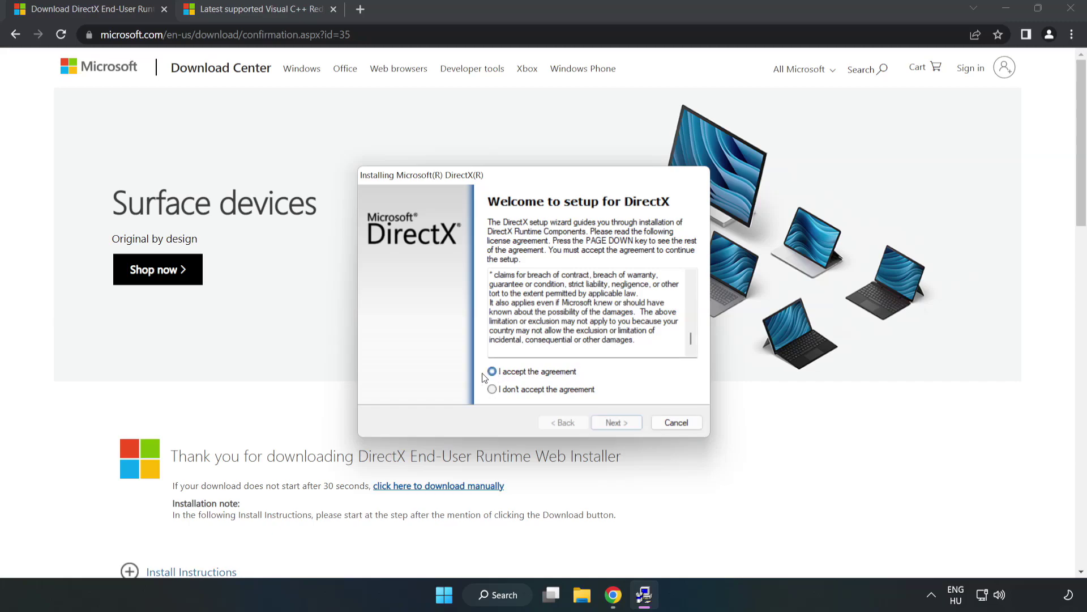
left_click(621, 426)
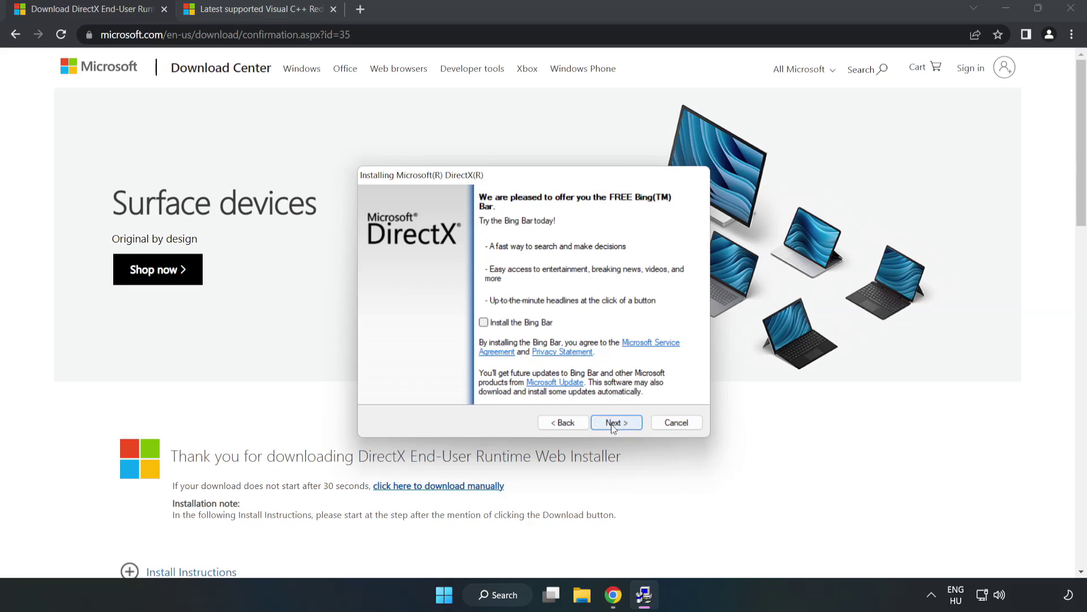
left_click(626, 425)
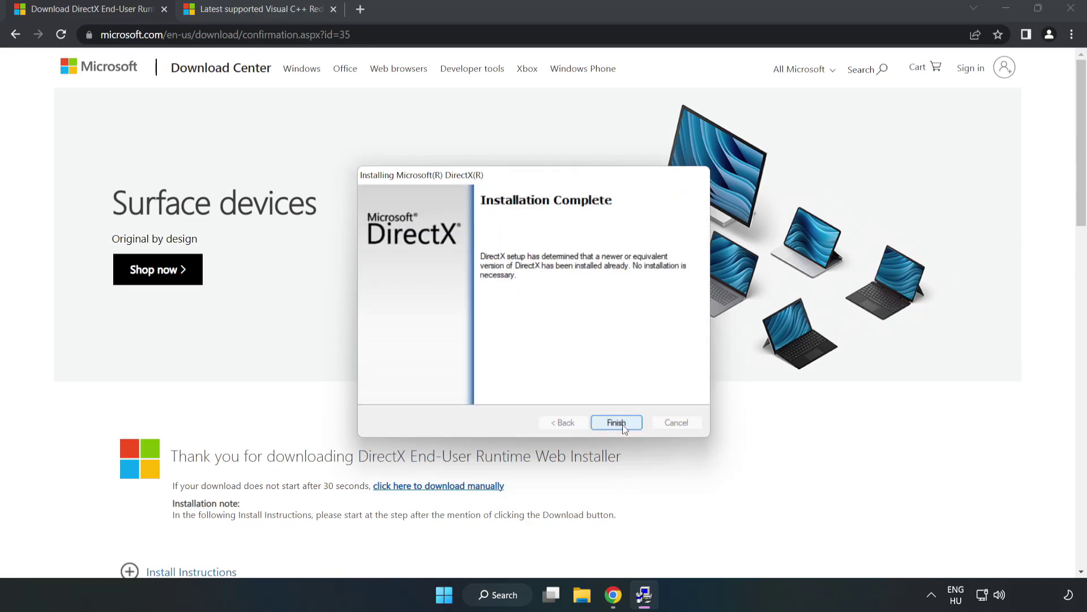
left_click(617, 423)
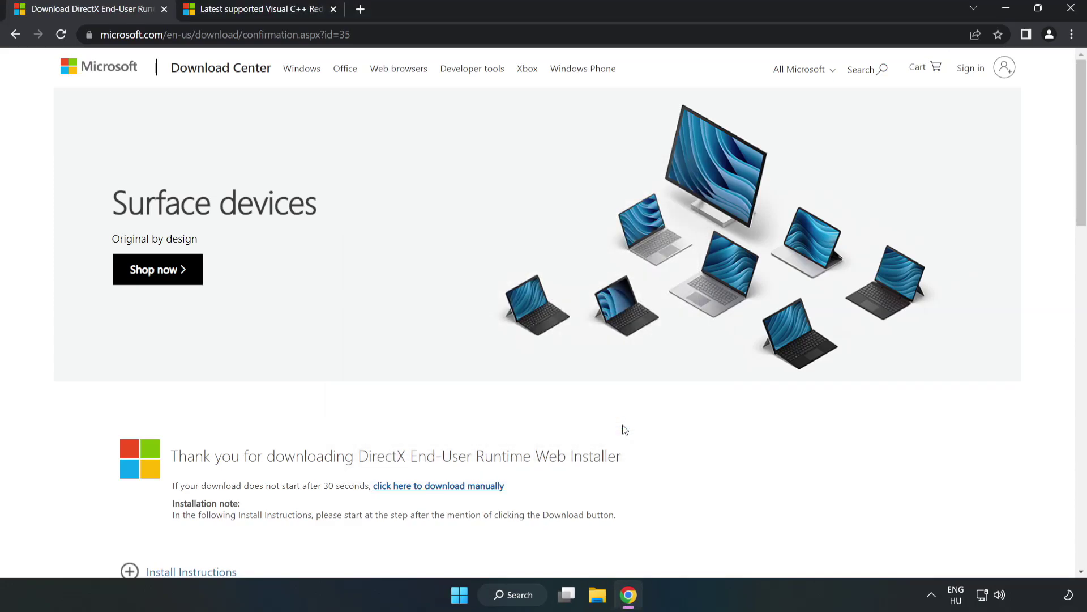
Step: Close the DirectX tab and find the Visual Studio 2015-2022 redistributables section
left_click(164, 9)
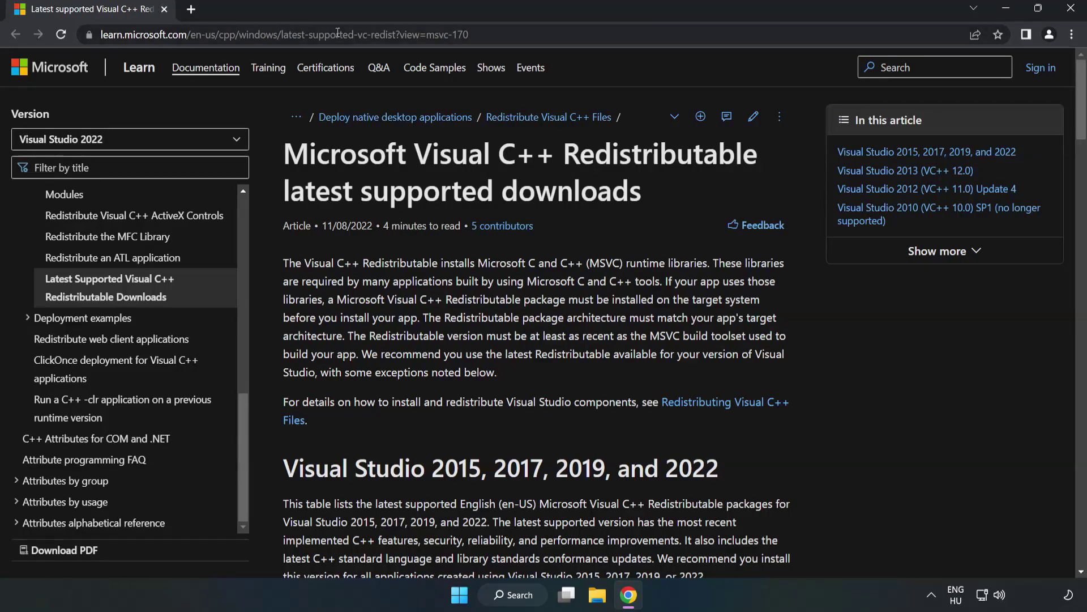
left_click(495, 34)
key("ctrl+a")
left_click(434, 202)
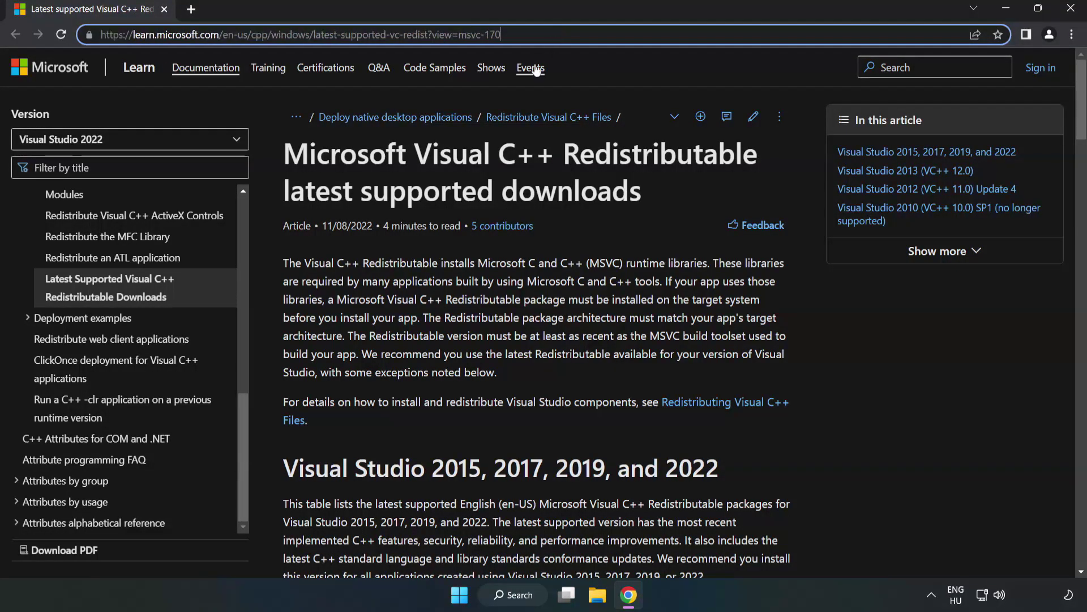
scroll(434, 203, "down", 3)
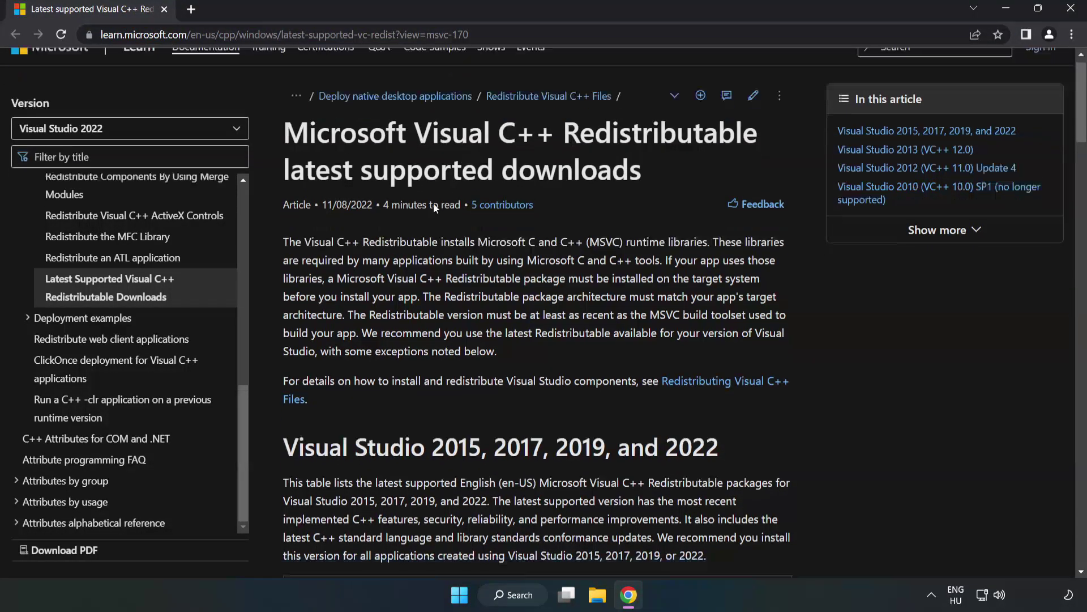
scroll(434, 207, "down", 3)
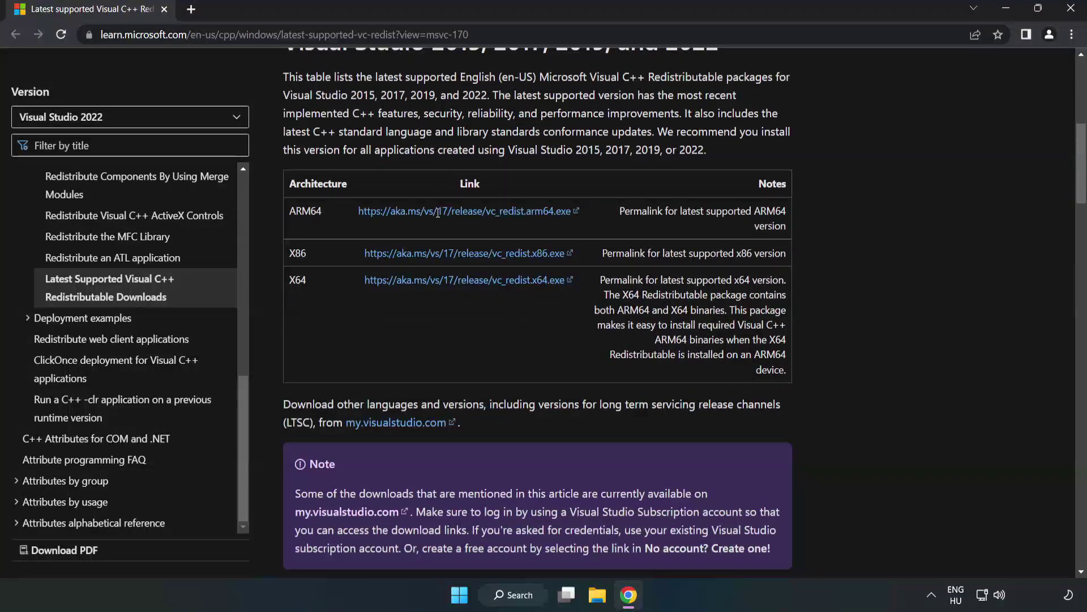
scroll(428, 221, "up", 1)
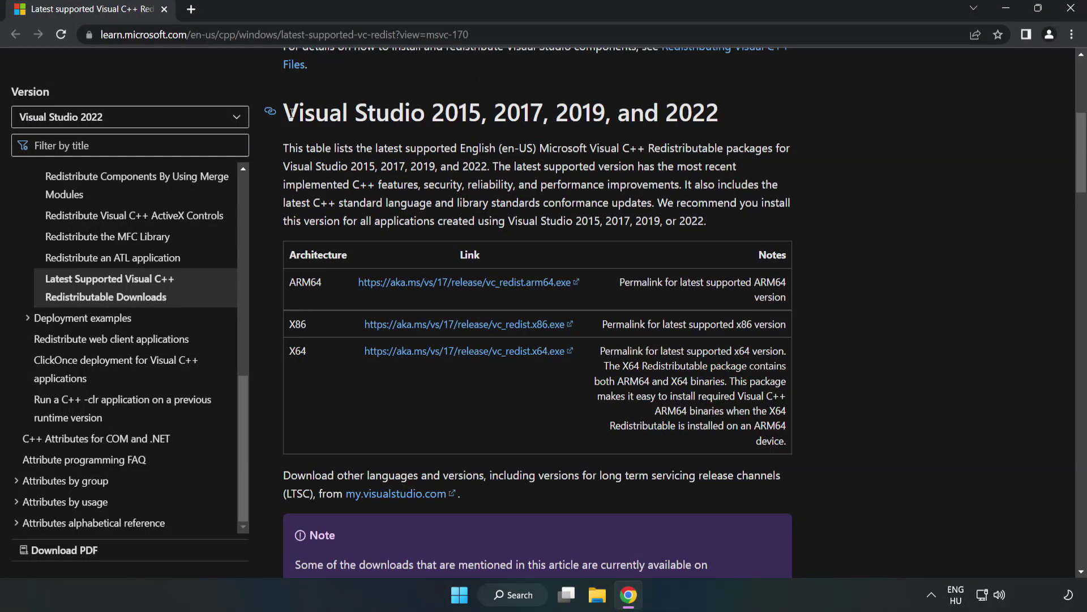
left_click_drag(291, 111, 719, 117)
left_click(674, 144)
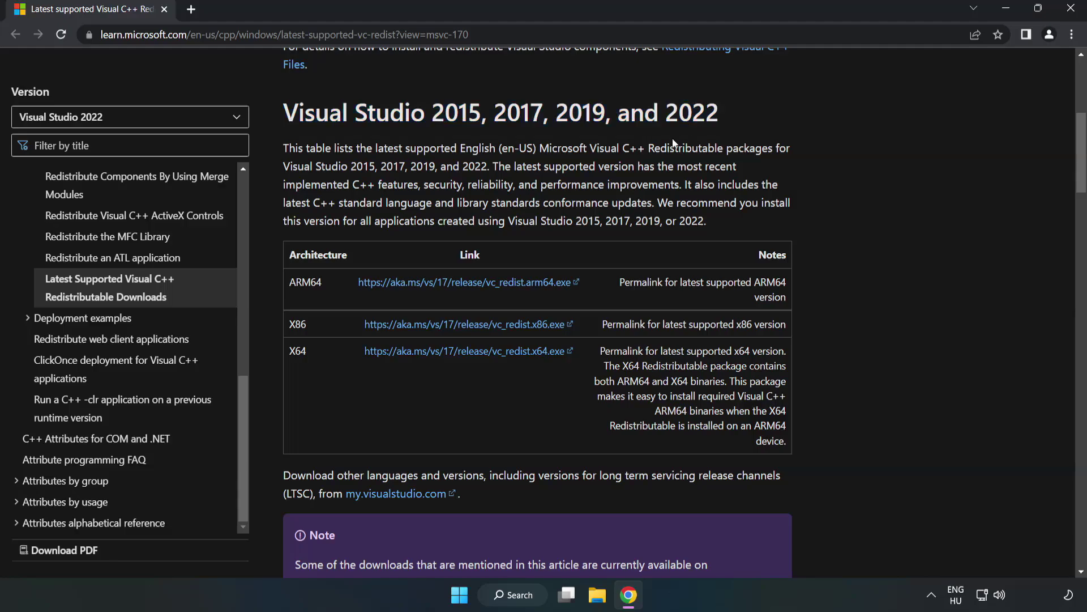
Step: Download the ARM64, x86 and x64 vc_redist installers
left_click(447, 281)
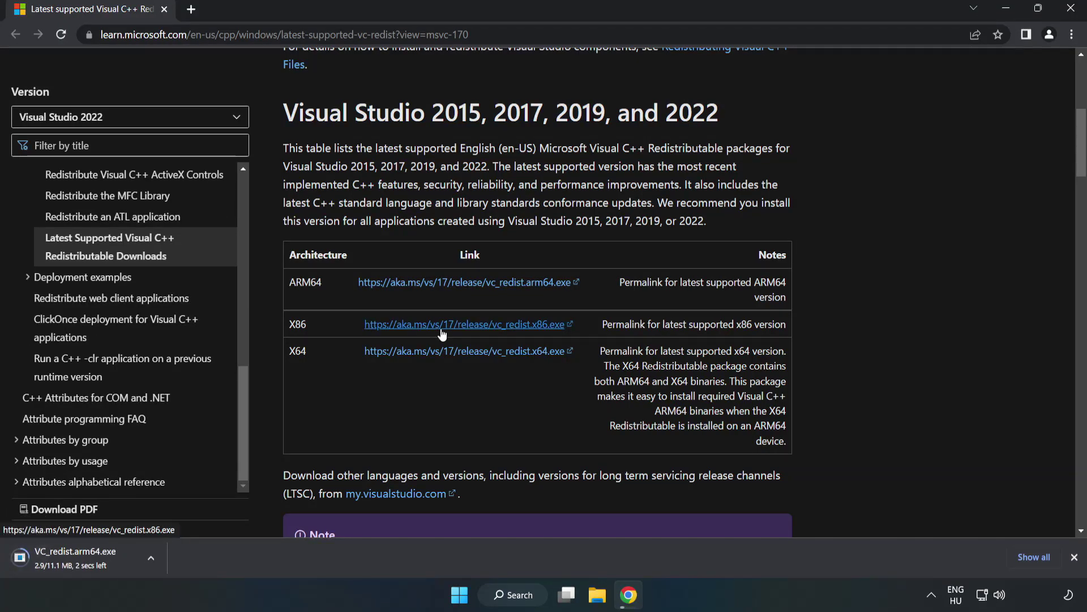
left_click(443, 335)
left_click(456, 354)
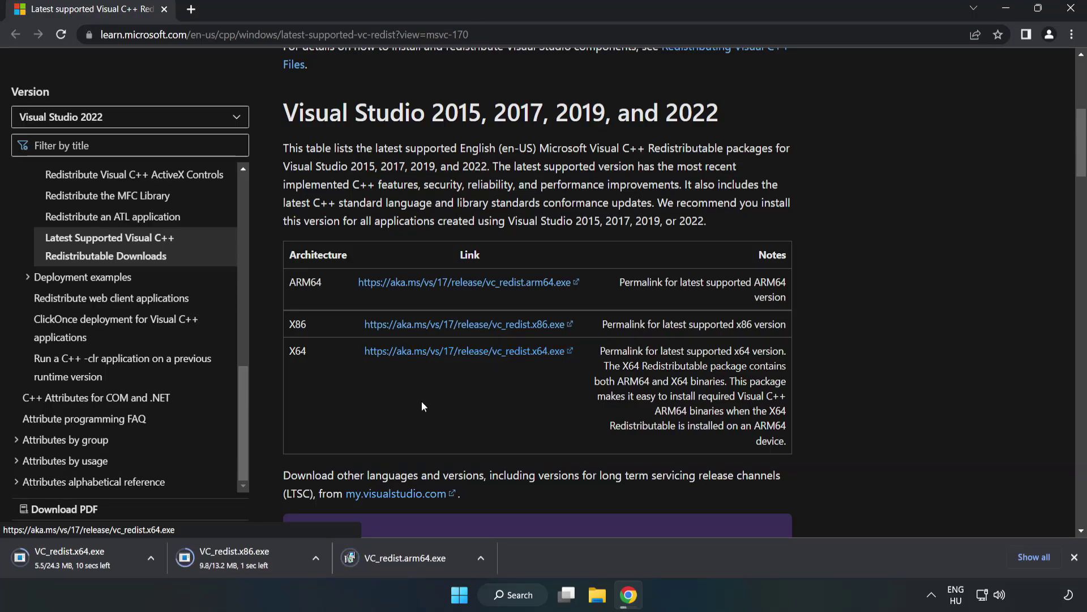
Step: Try installing the ARM64 redistributable and dismiss it after it fails as unsupported
left_click(415, 559)
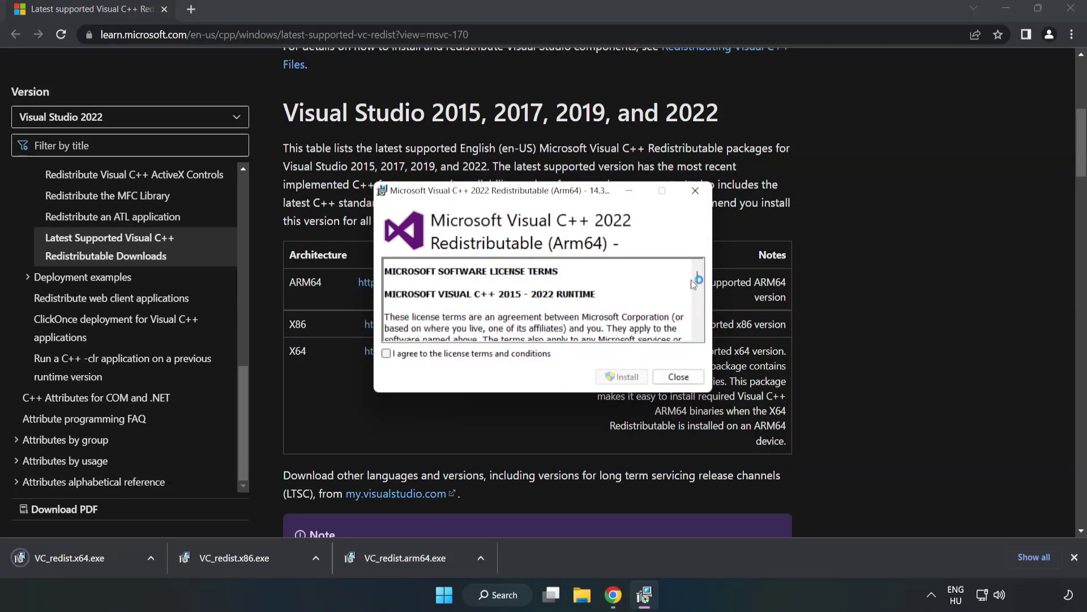
scroll(695, 280, "down", 15)
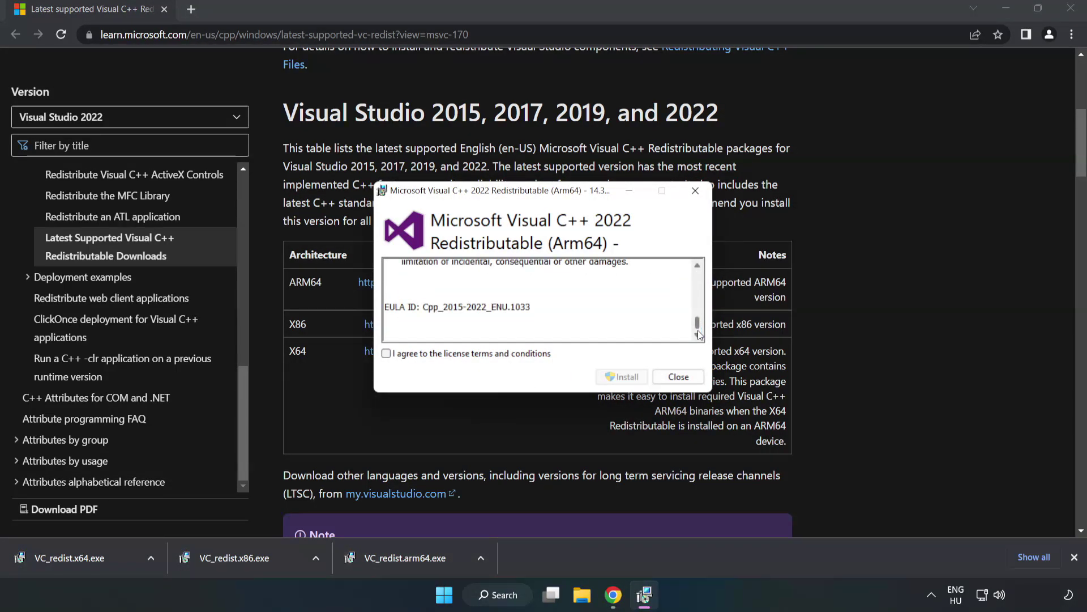
left_click(387, 354)
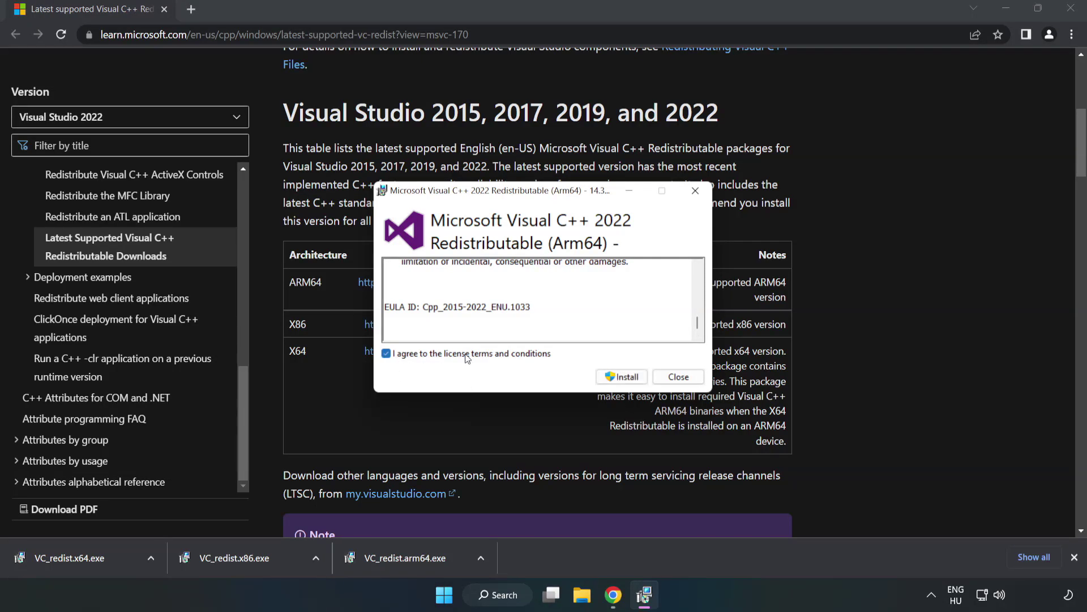
left_click(623, 377)
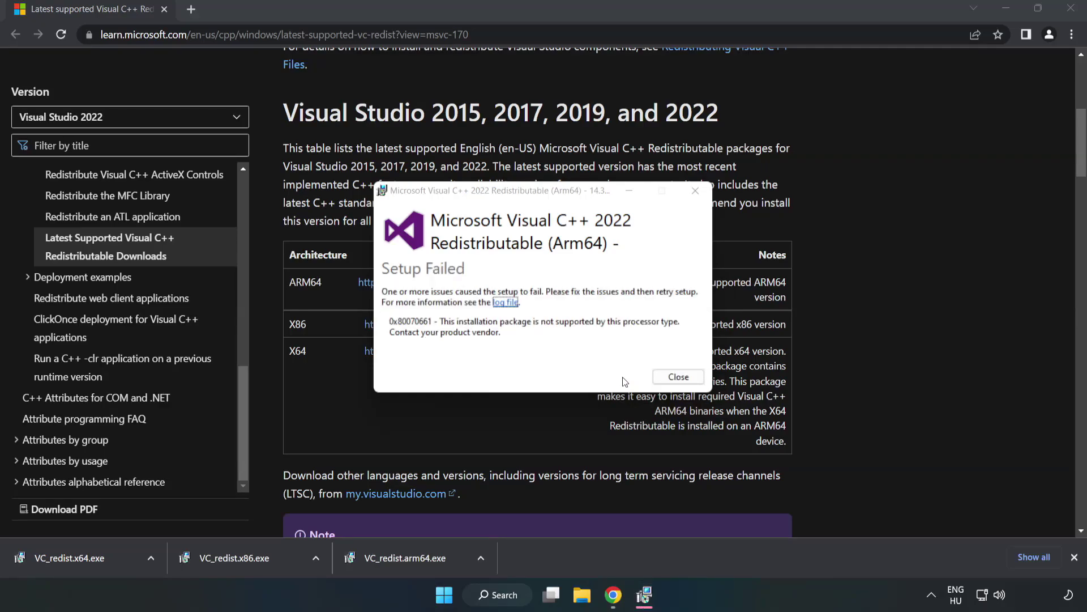
left_click(679, 376)
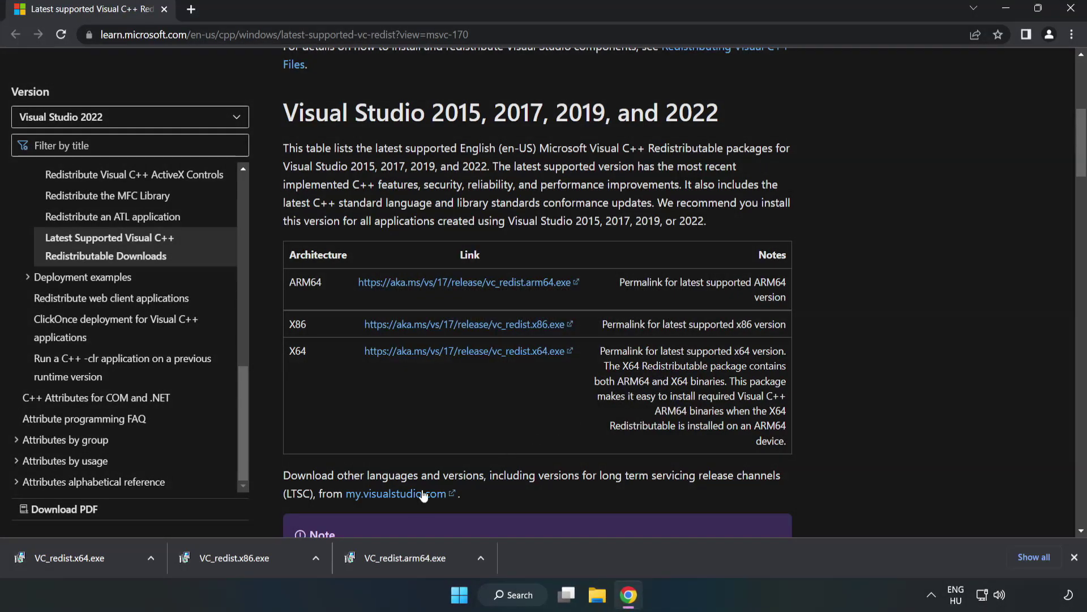
Step: Install the x86 Visual C++ 2015-2022 Redistributable, accepting its license
left_click(240, 555)
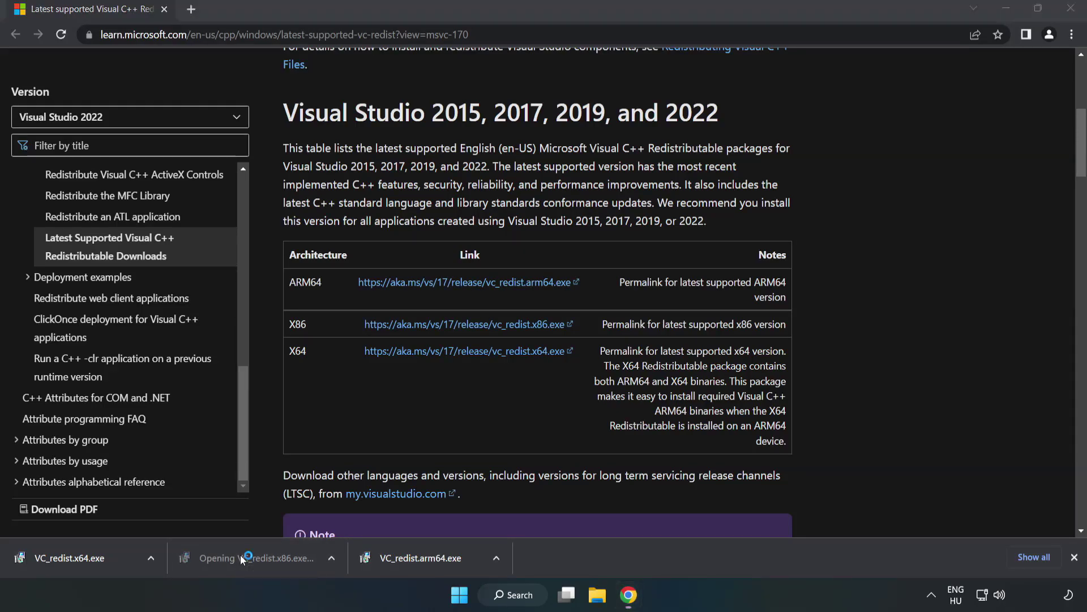
scroll(697, 337, "down", 15)
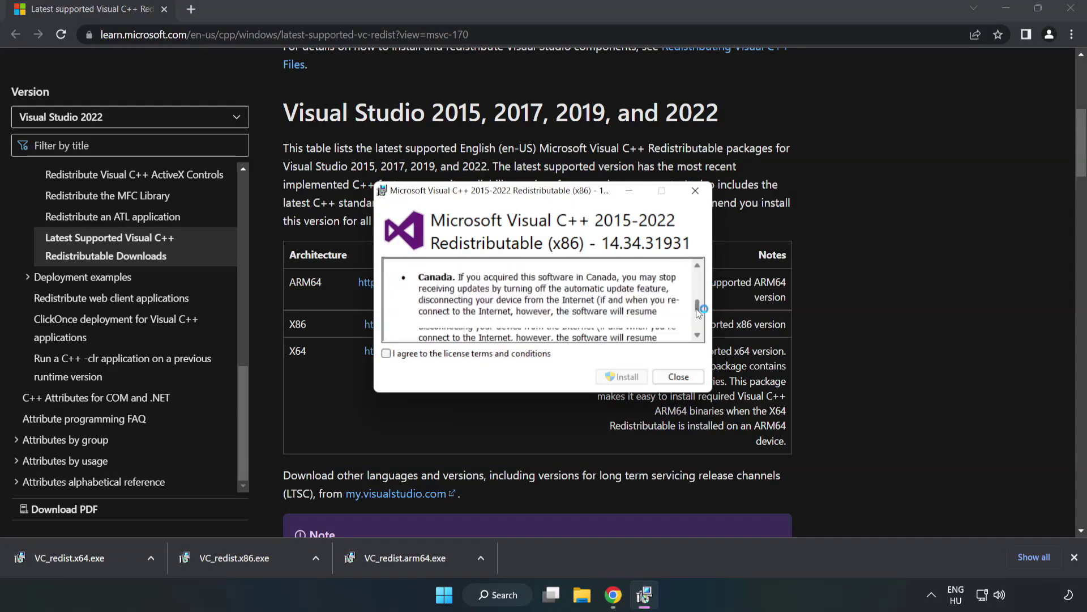
left_click(387, 354)
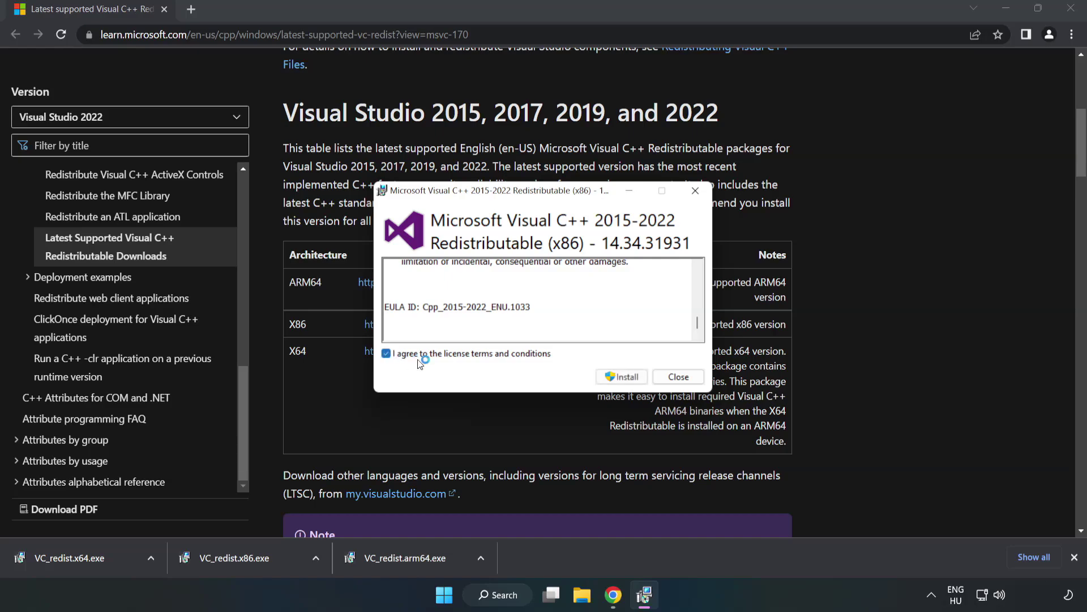
left_click(617, 378)
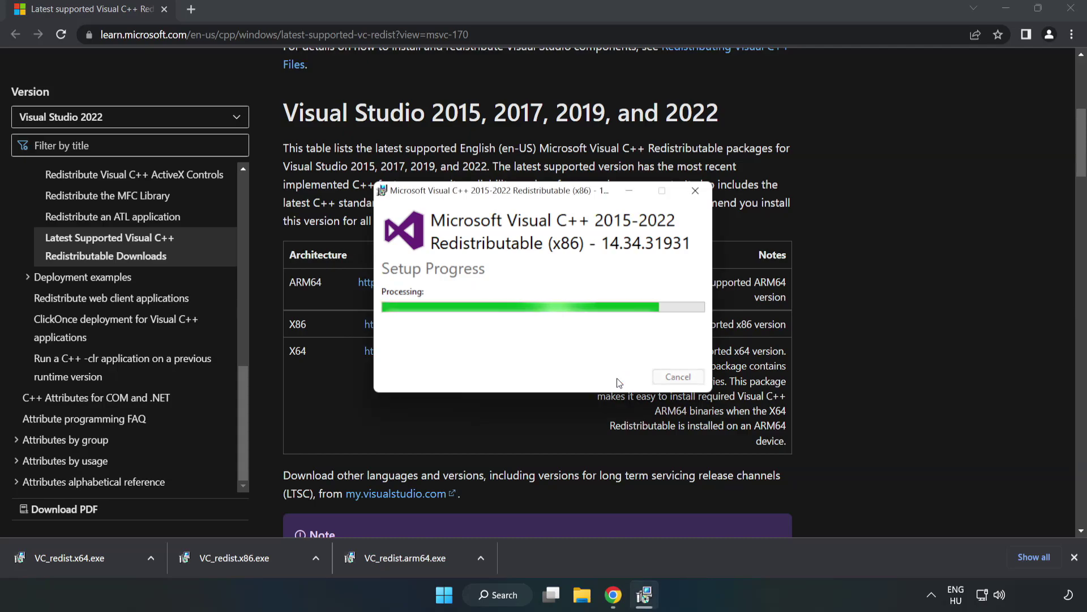
left_click(679, 377)
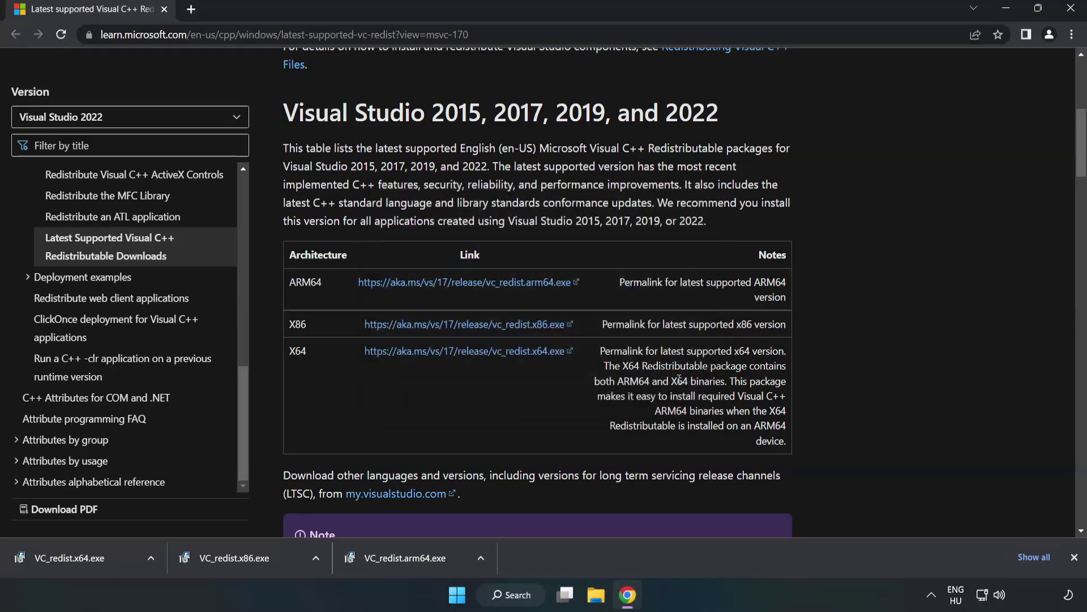
Step: Install the x64 Visual C++ 2015-2022 Redistributable, then close Chrome
left_click(59, 557)
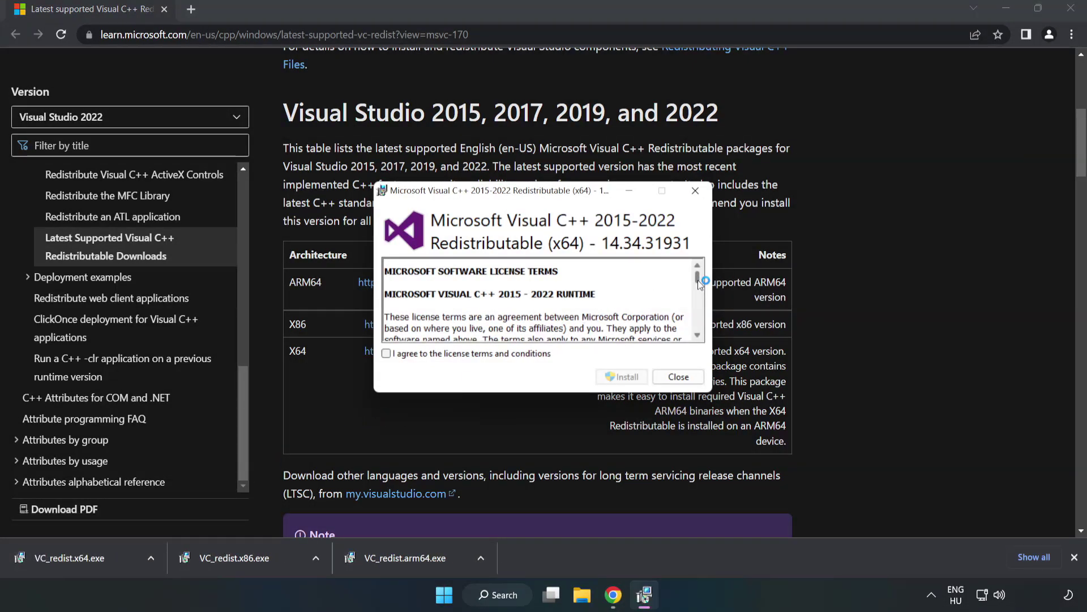
left_click_drag(698, 280, 699, 330)
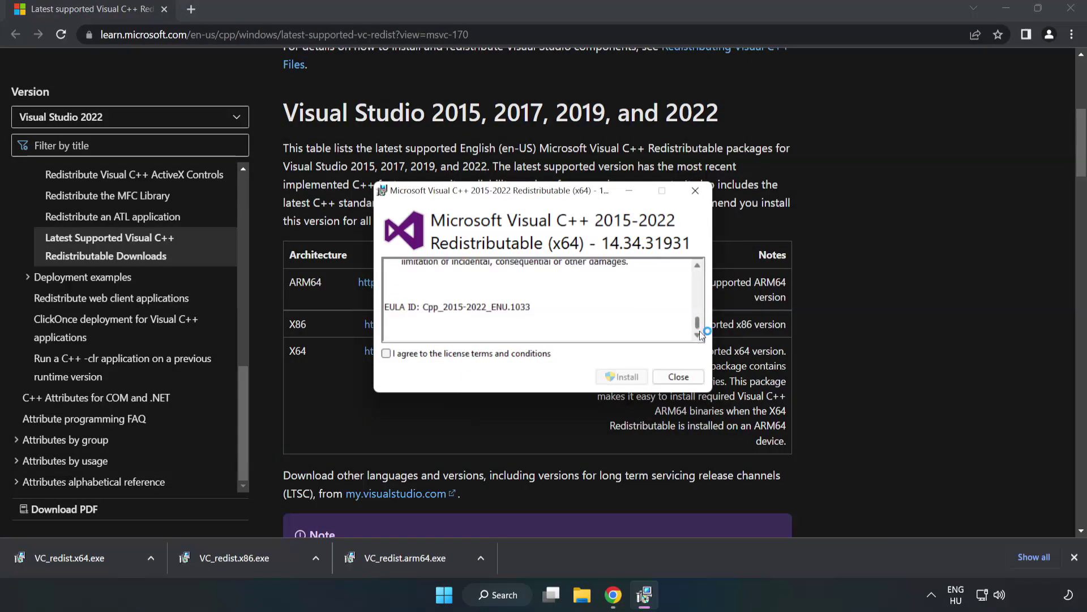
left_click(392, 355)
left_click(618, 377)
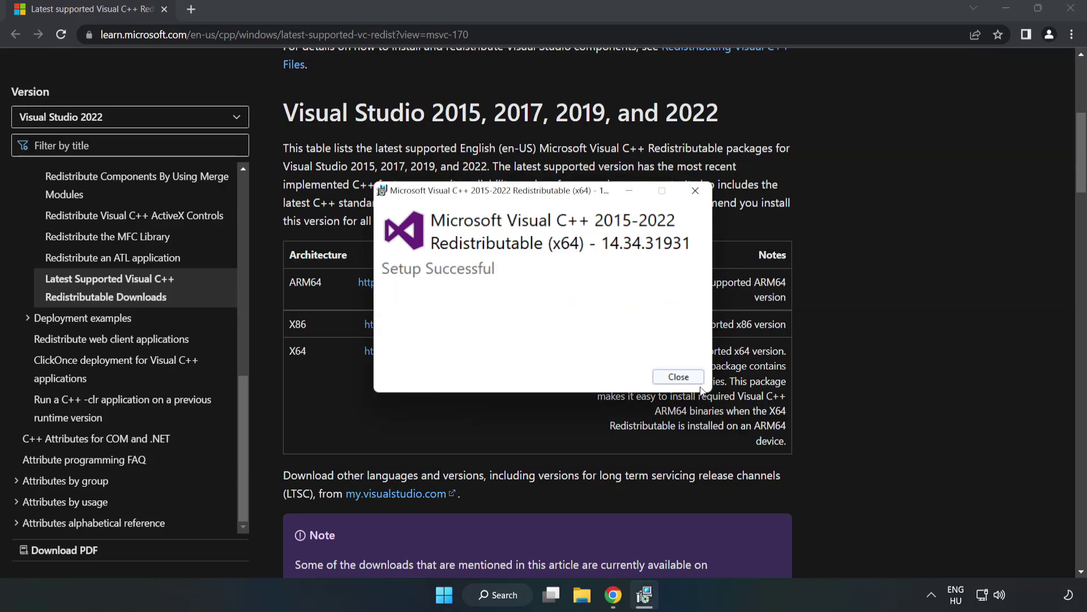
left_click(684, 378)
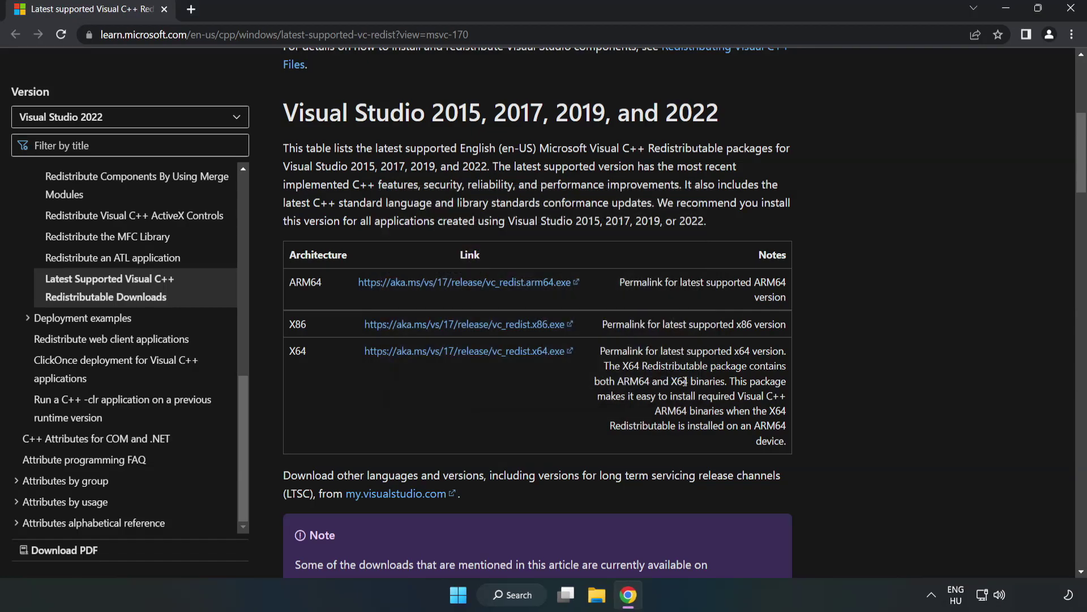
left_click(1072, 10)
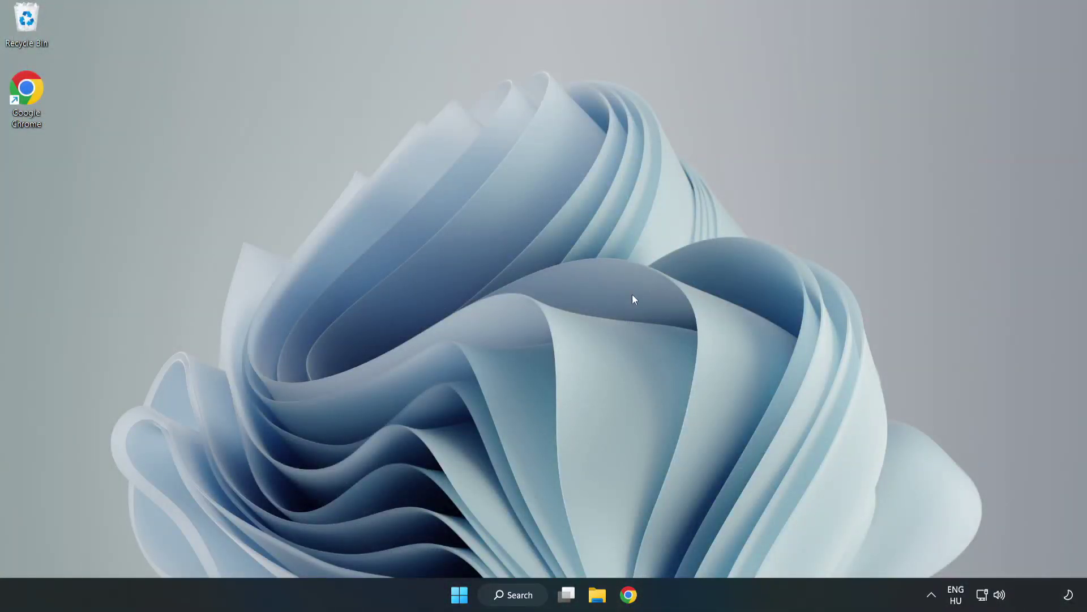
Step: Search for cmd and run Command Prompt as administrator, centring its window
left_click(528, 595)
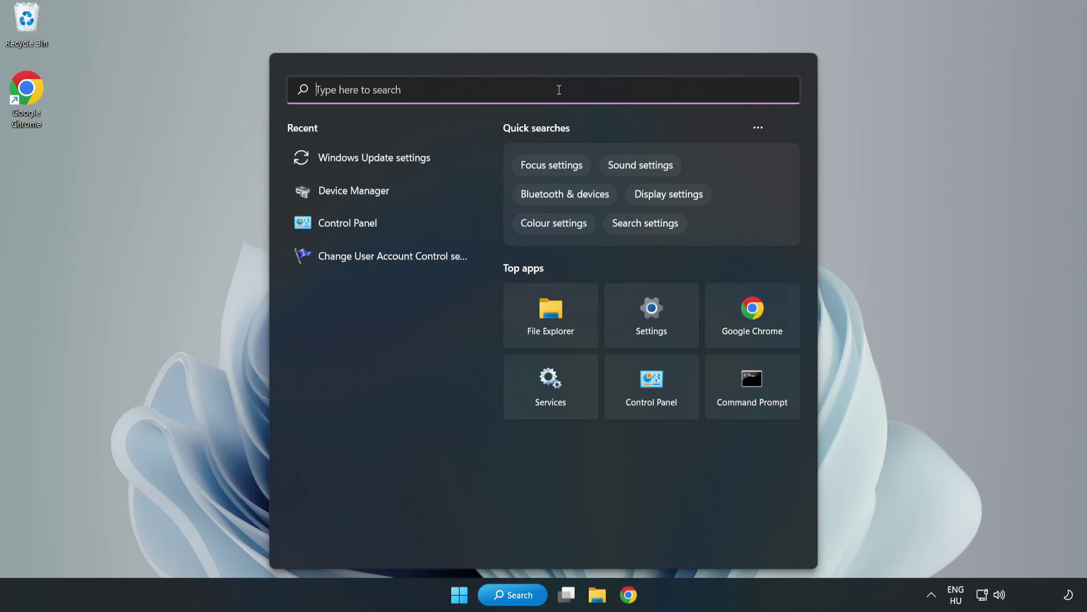
type("cmd")
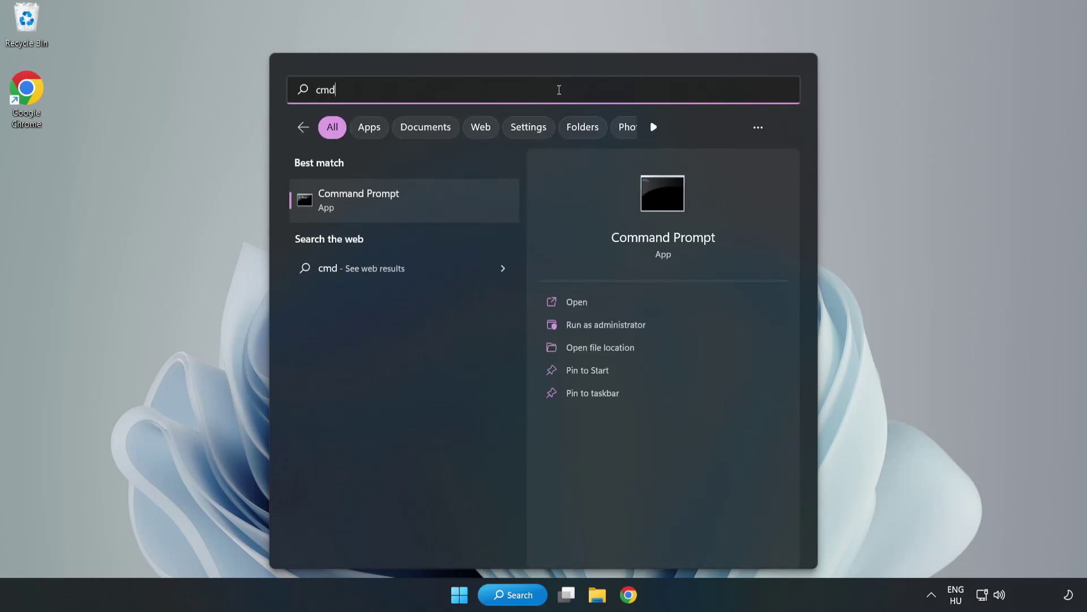
left_click(429, 206)
right_click(428, 206)
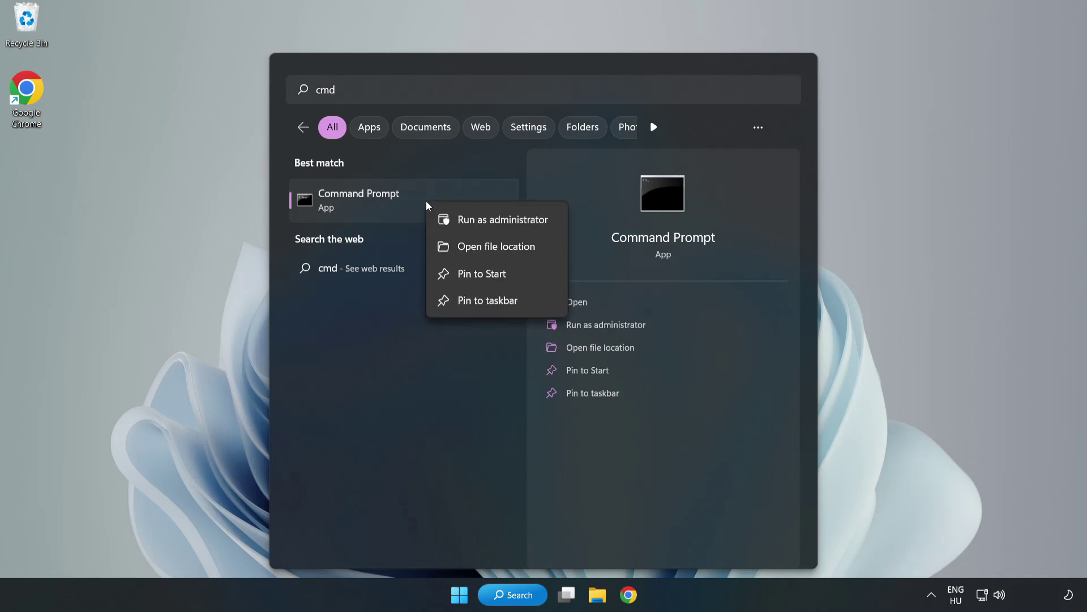
left_click(470, 221)
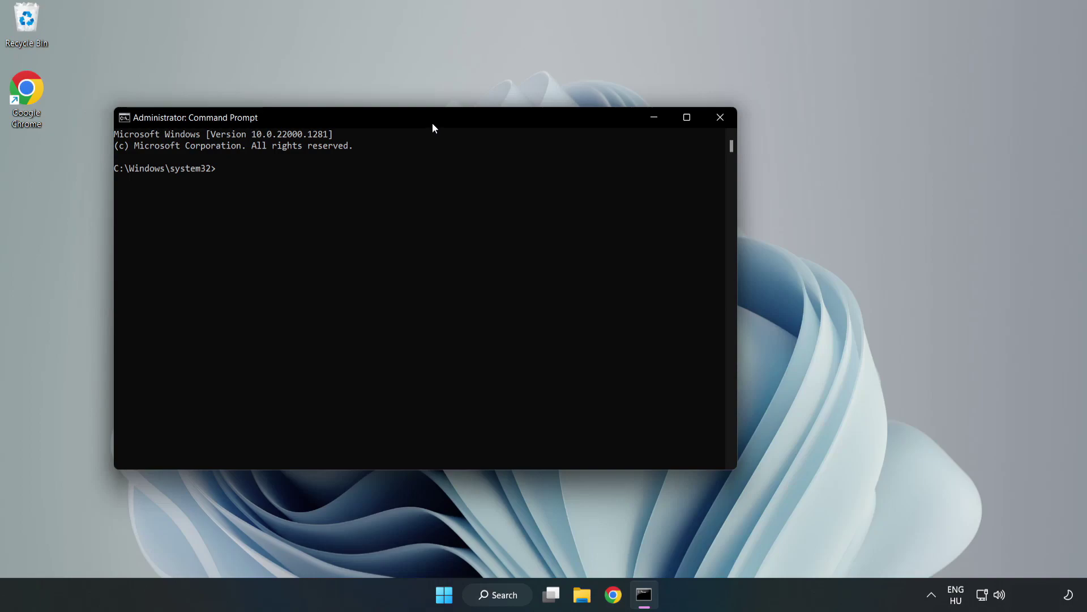
left_click_drag(432, 123, 553, 124)
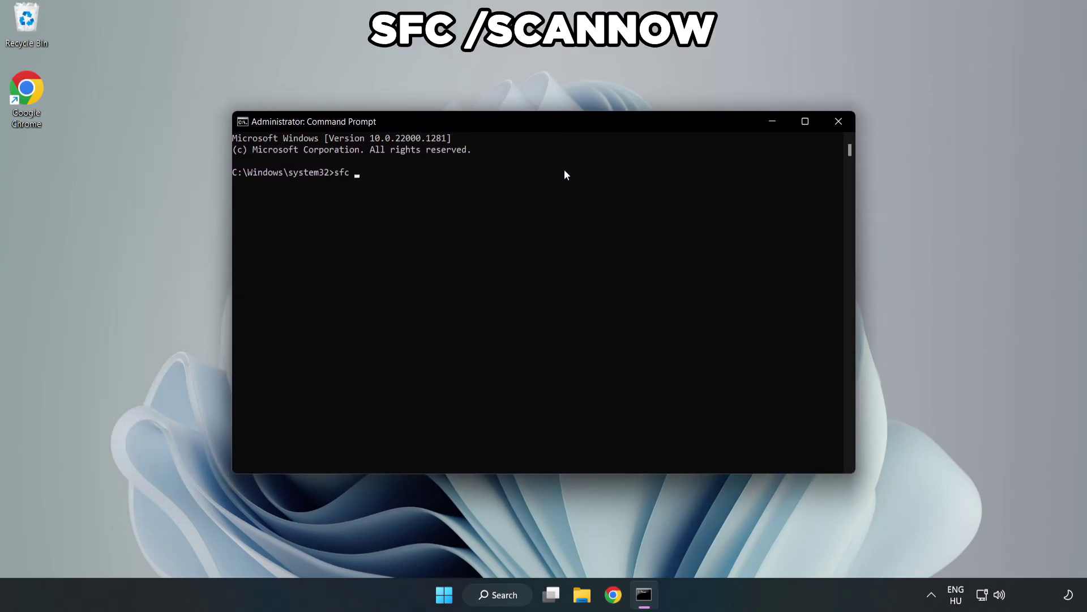
Step: Run sfc /scannow in the administrator Command Prompt
type("sfc /scannow")
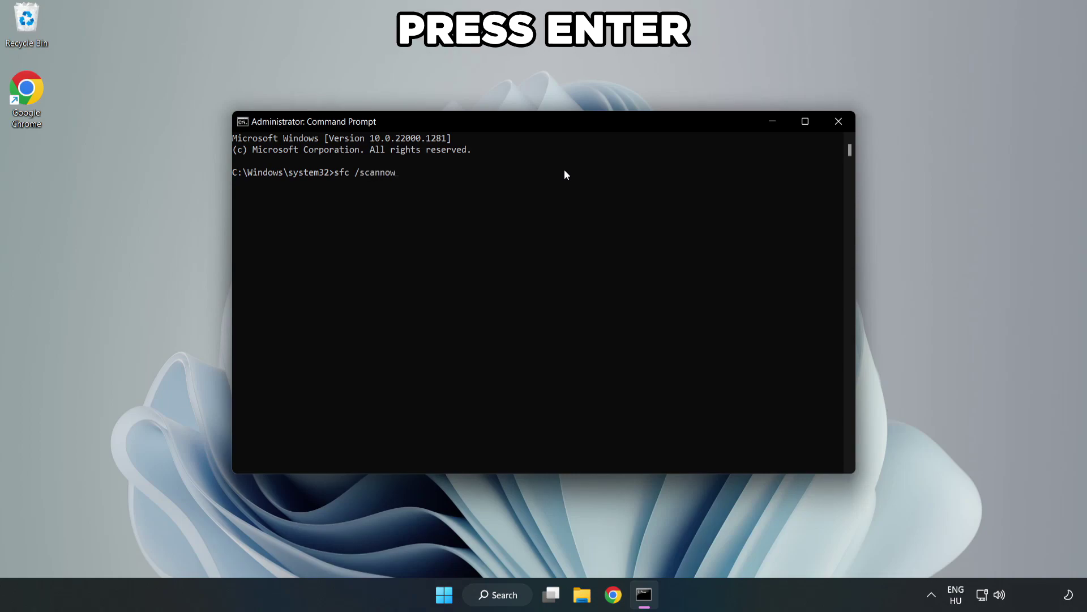
key("Return")
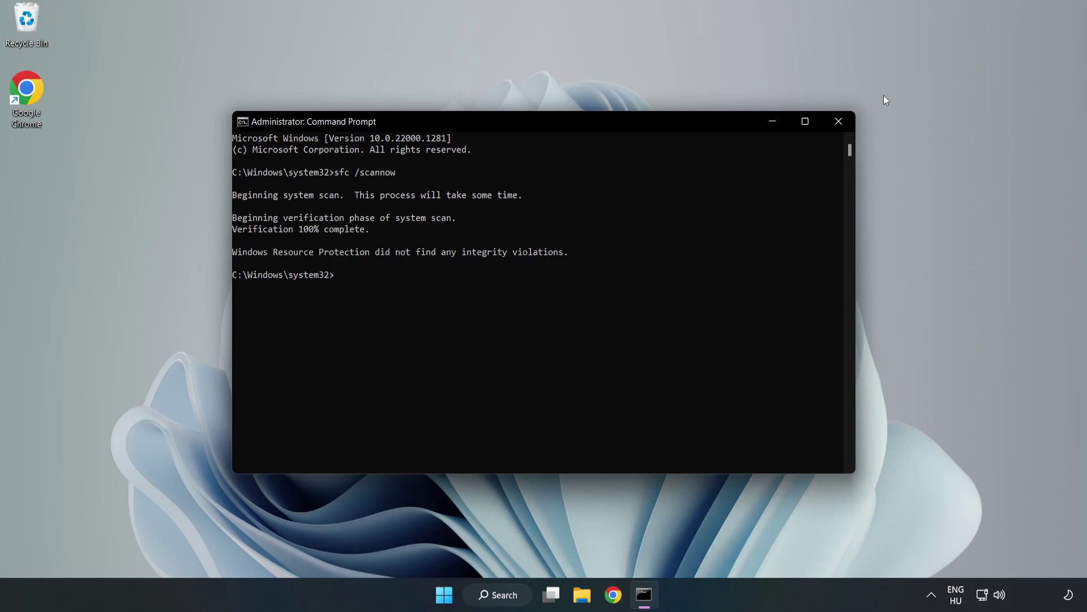
Step: Close Command Prompt and bring up the Start menu power options showing Restart
left_click(838, 126)
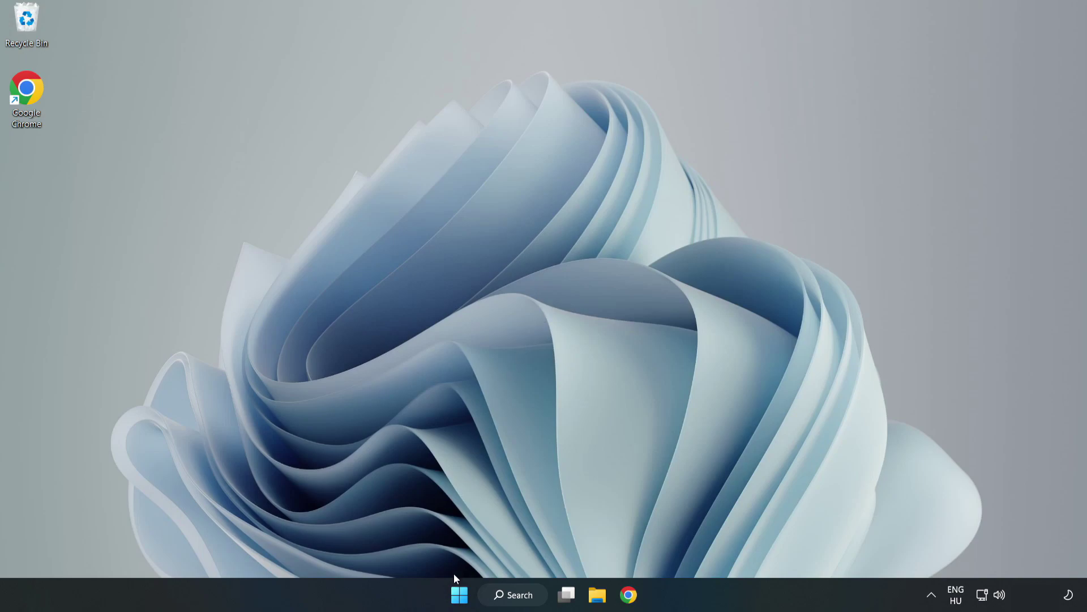
left_click(459, 594)
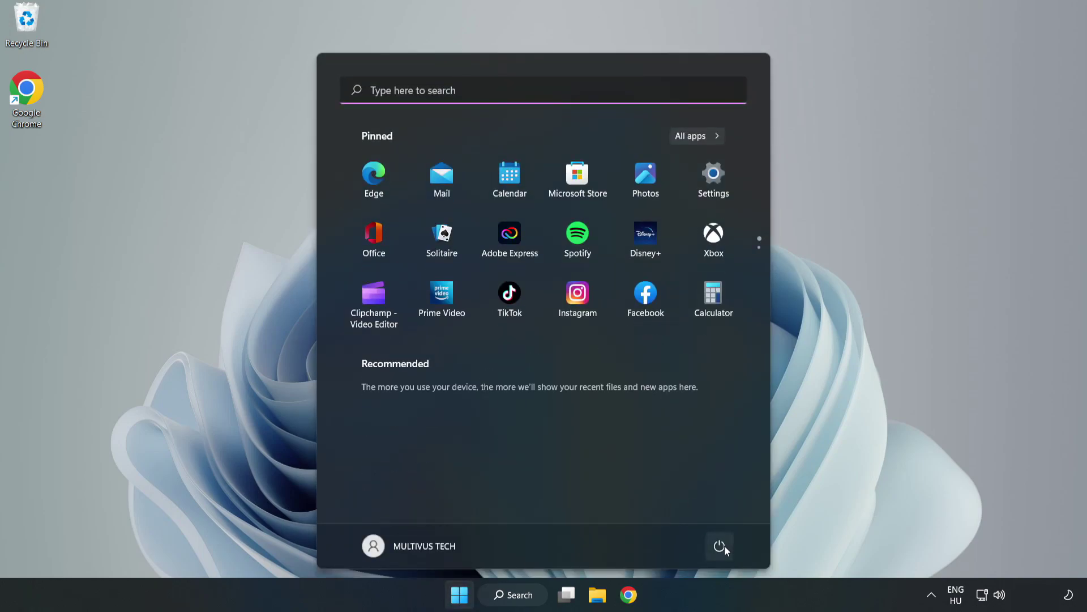
left_click(725, 546)
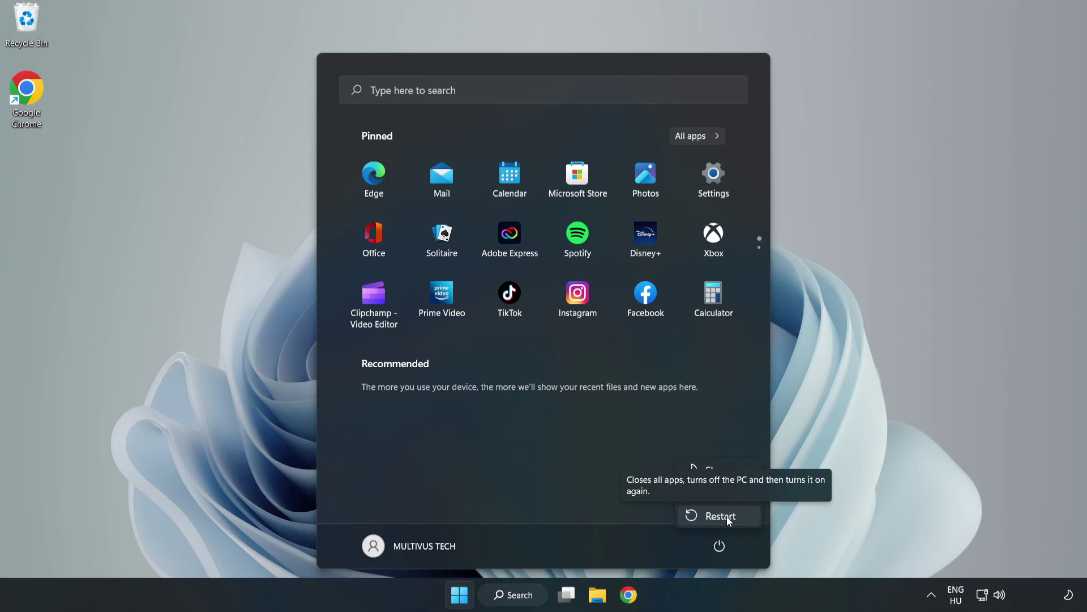